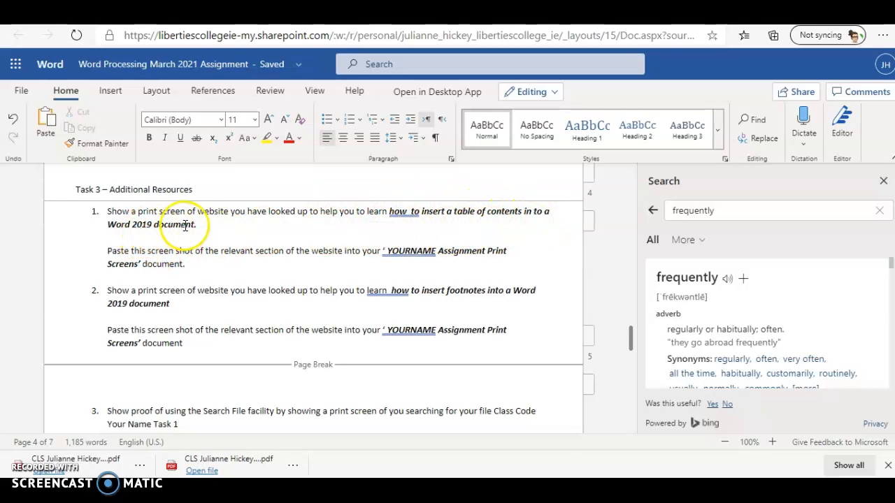
Select the Task 3 question 'how to insert a table of contents in to a Word 2019 document.'
left_click_drag(388, 211, 330, 228)
key("ctrl+c")
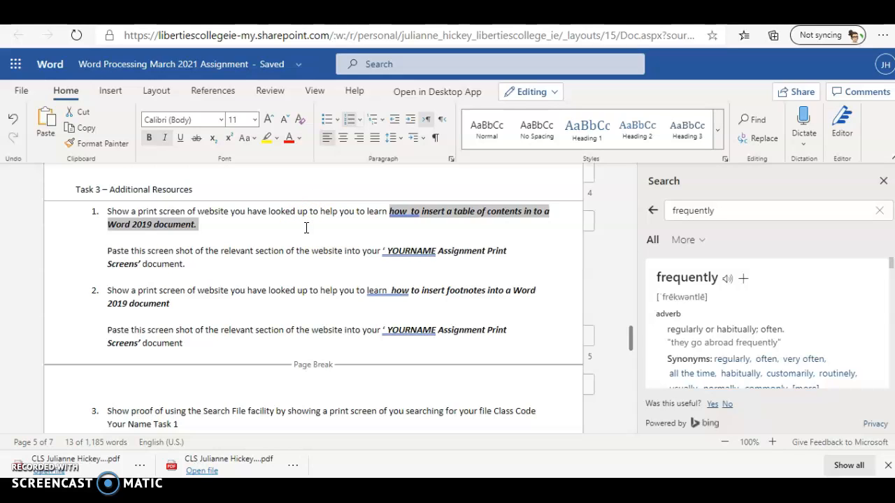
left_click(306, 227)
Google the pasted table-of-contents question and open the 'Insert a table of contents' Microsoft Support result
left_click(311, 242)
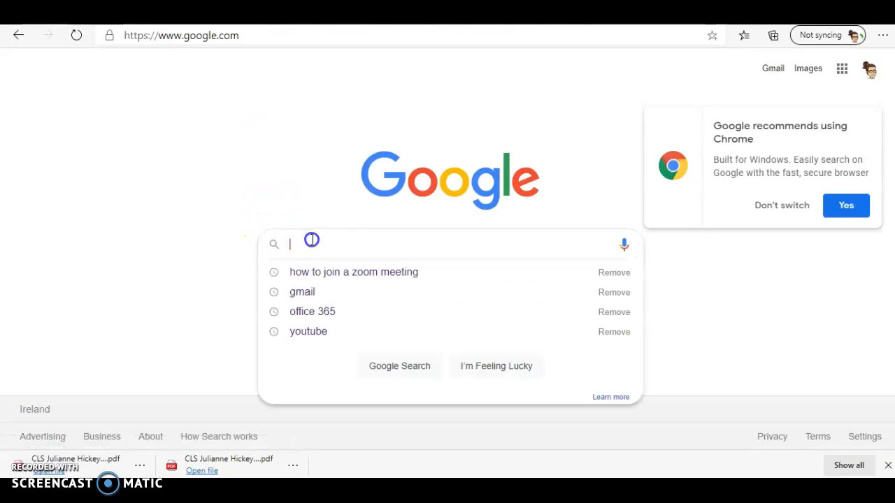
key("ctrl+v")
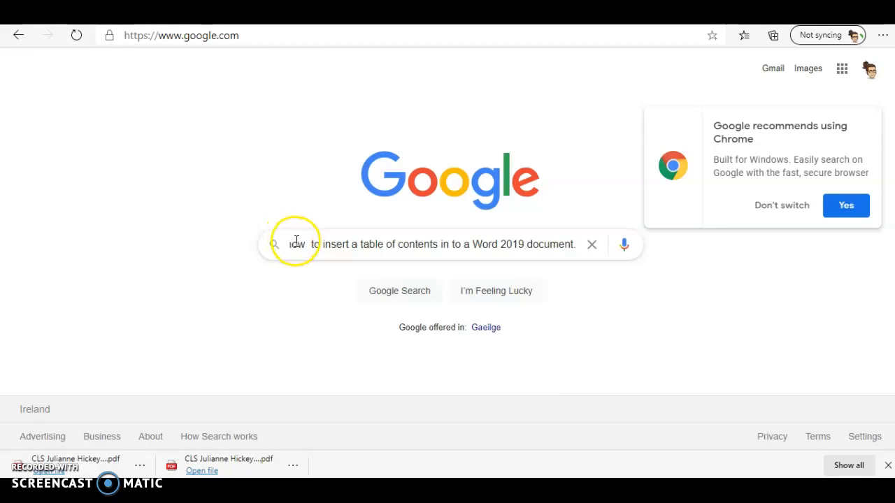
left_click(304, 244)
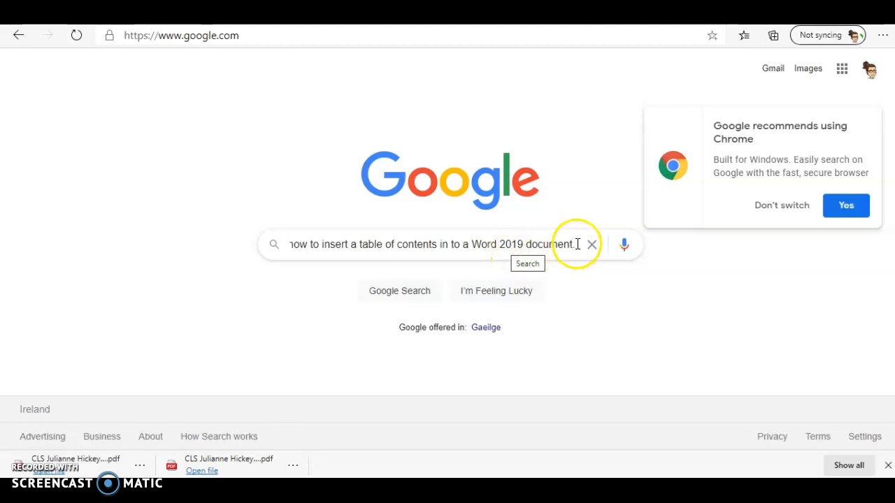
key("Return")
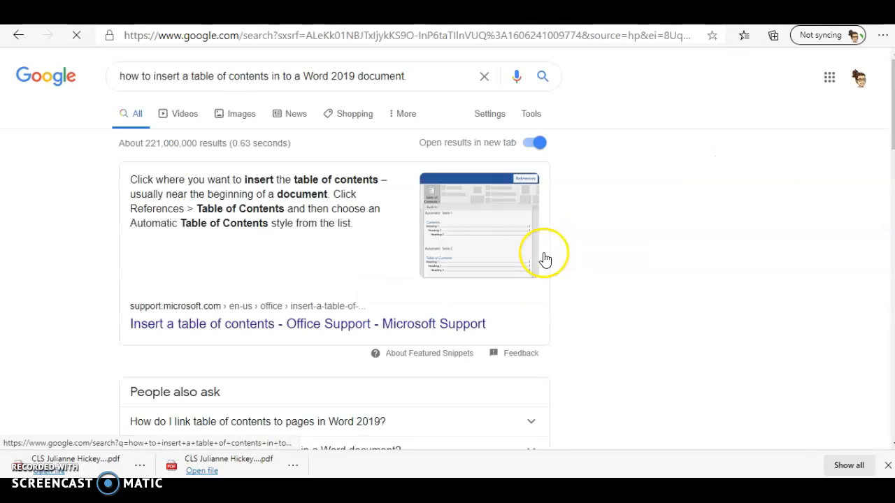
scroll(601, 341, "down", 1)
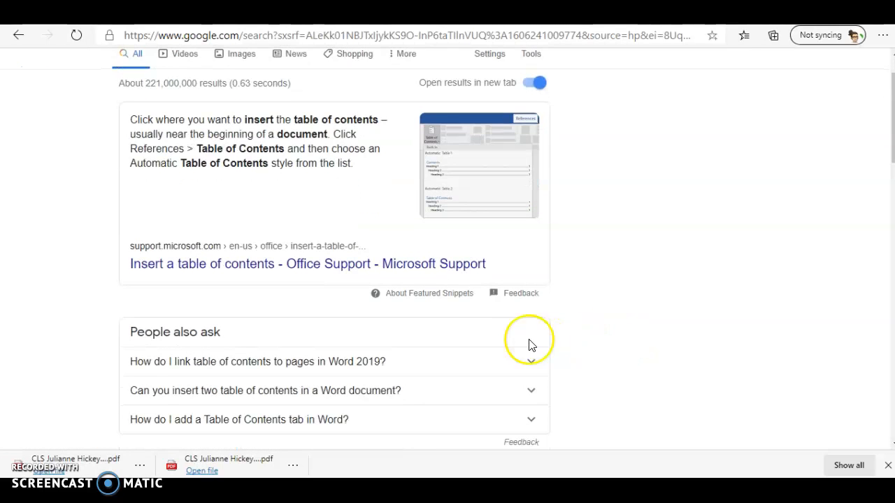
left_click(244, 268)
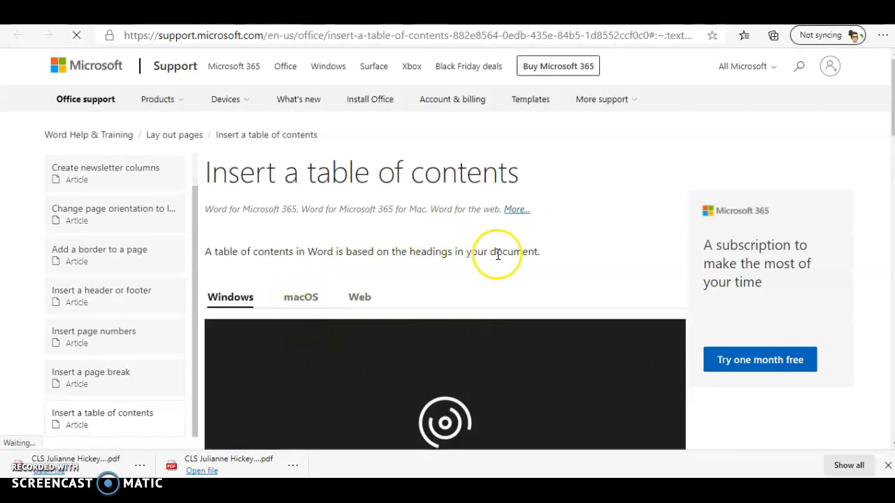
Scroll through the 'Insert a table of contents' article, then go back to the assignment document
scroll(524, 242, "down", 2)
scroll(524, 248, "down", 1)
scroll(525, 250, "up", 3)
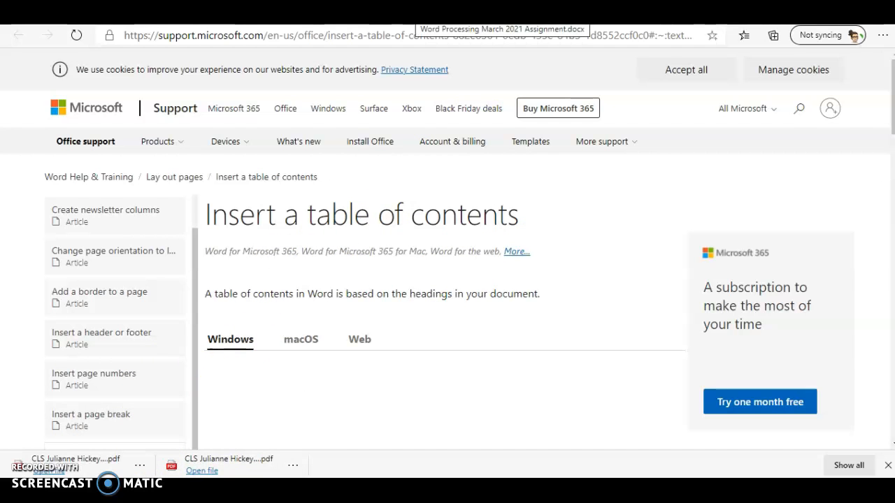
left_click(413, 17)
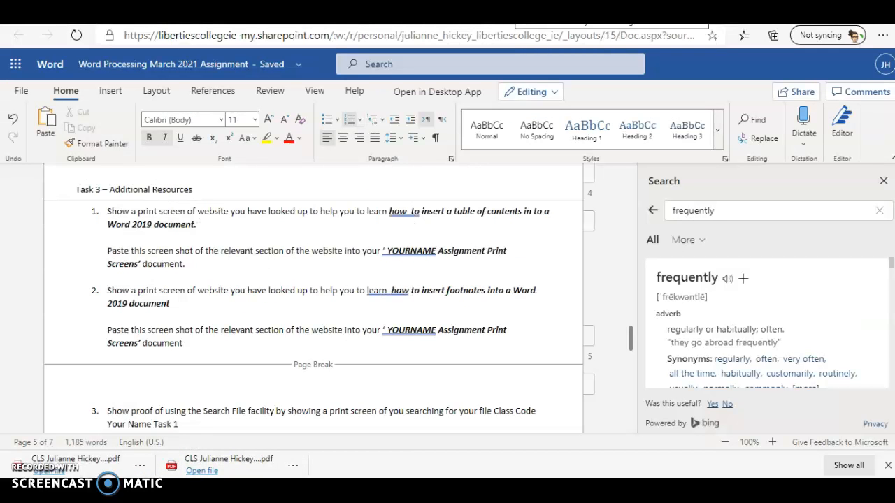
Paste the table-of-contents article screenshot below the existing image with a new line after it, then return to Google
left_click(280, 17)
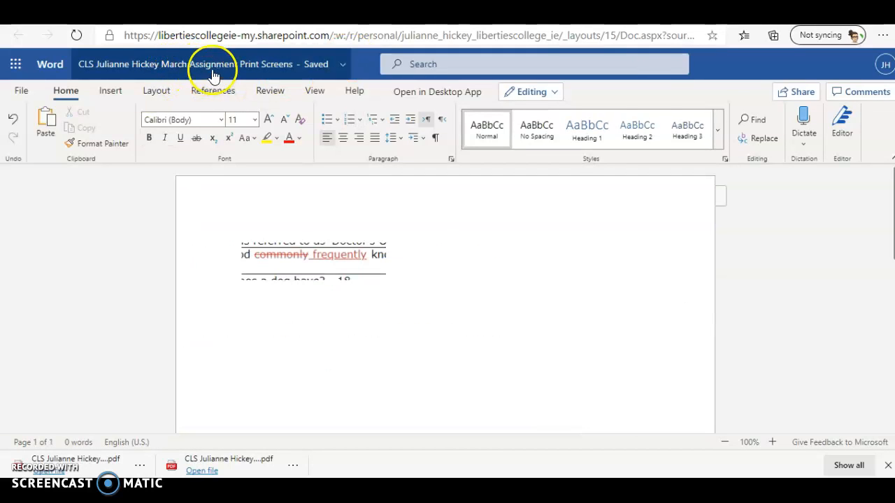
left_click(430, 286)
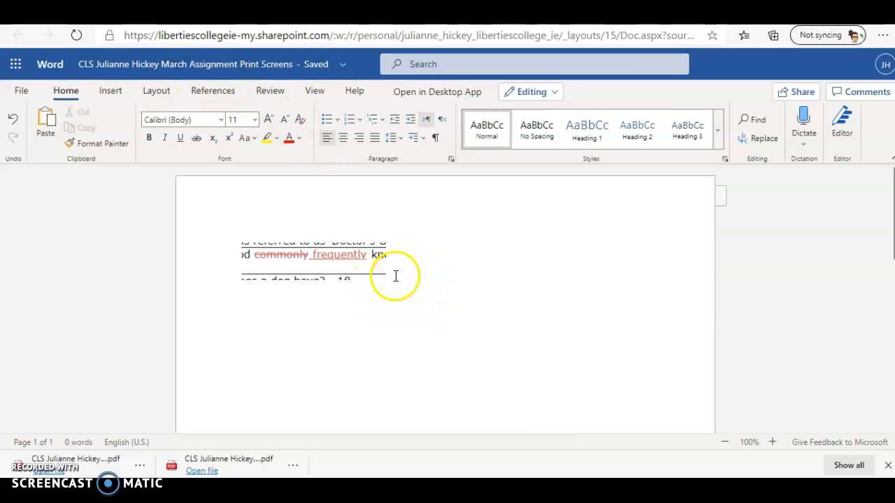
key("ctrl+v")
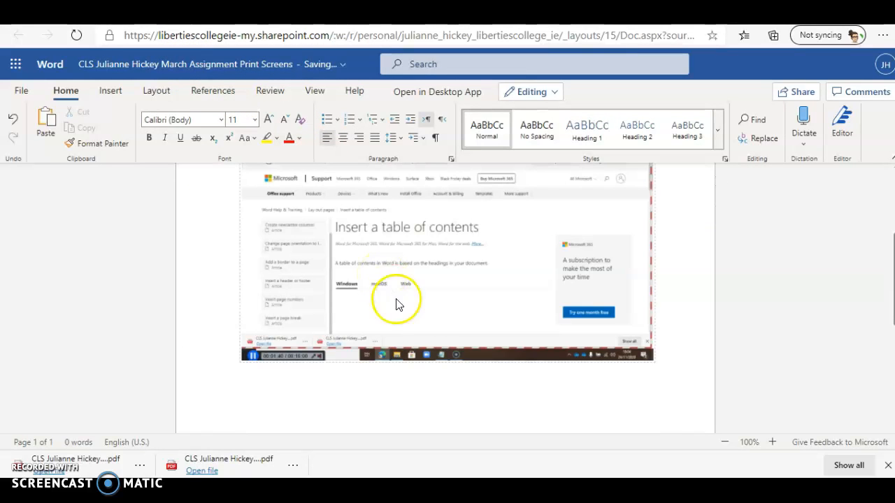
scroll(405, 321, "up", 1)
scroll(407, 334, "up", 1)
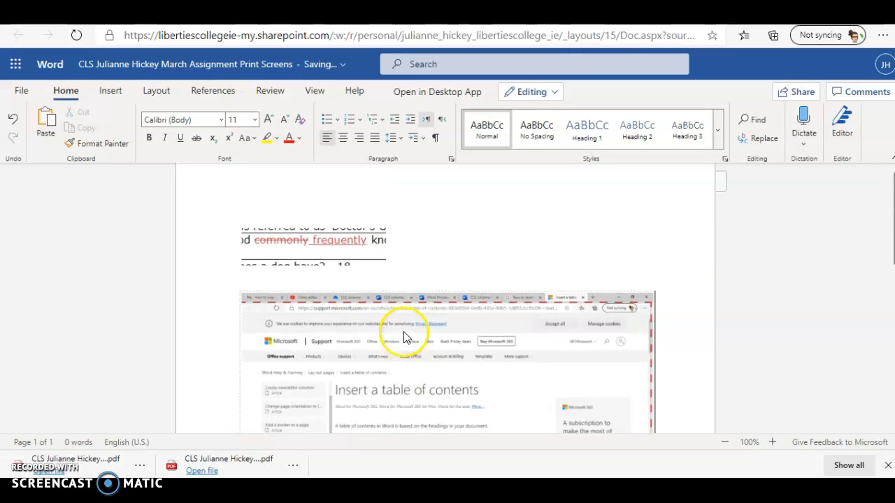
scroll(402, 323, "down", 1)
scroll(402, 323, "down", 1)
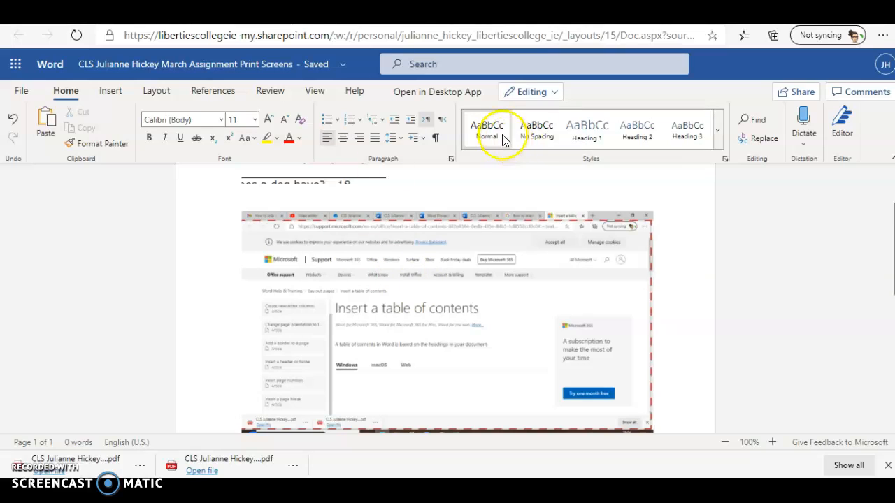
key("Return")
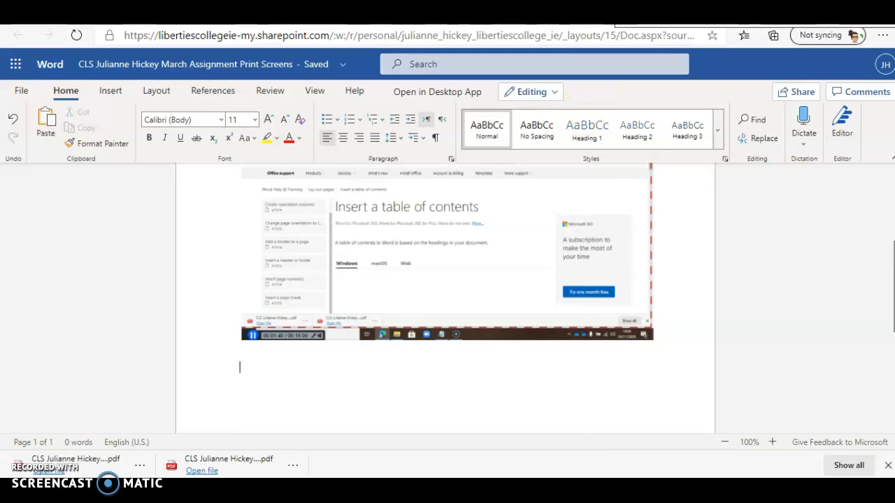
left_click(650, 26)
left_click(19, 35)
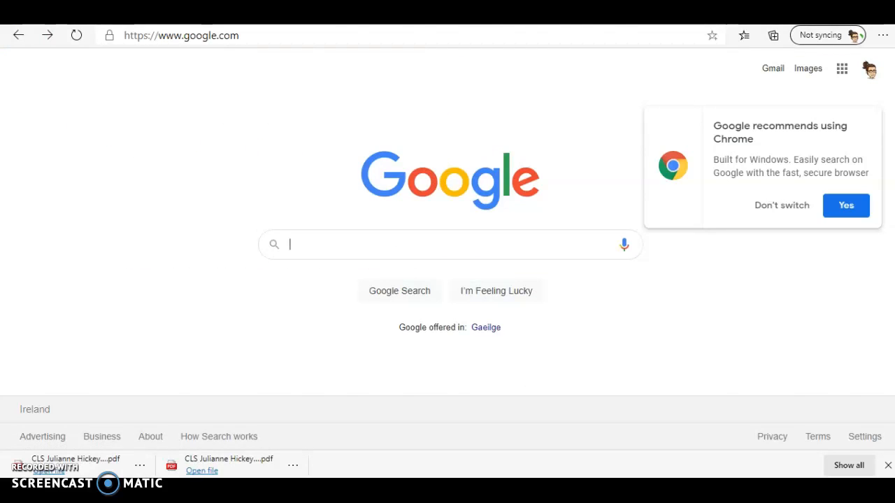
Copy the question 'how to insert footnotes into a Word 2019 document' and go to Google
key("ctrl+shift+Tab")
key("ctrl+shift+Tab")
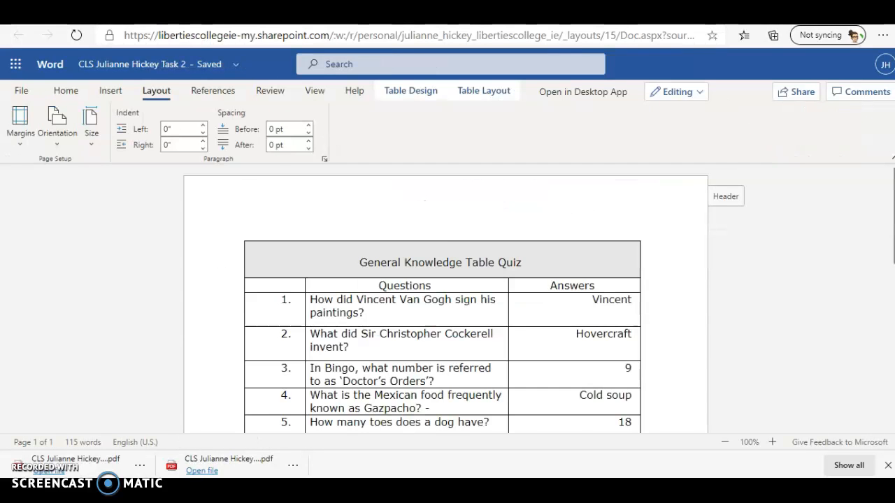
key("ctrl+shift+Tab")
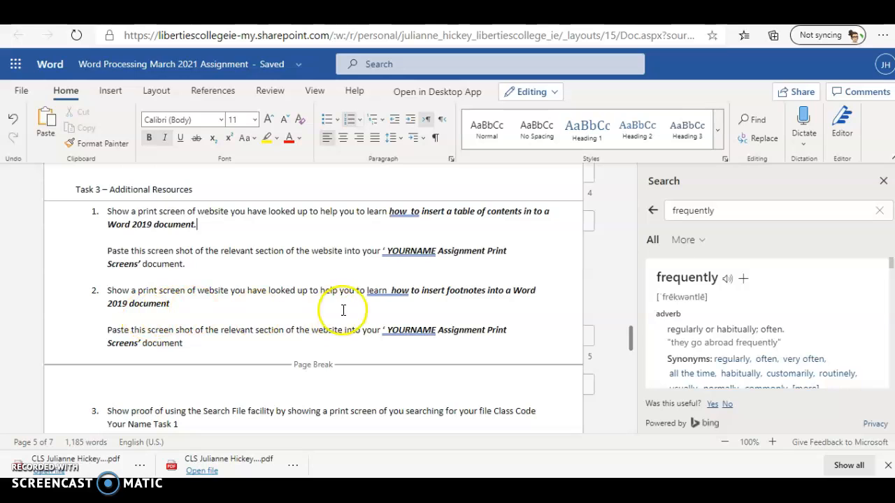
left_click(391, 291)
left_click_drag(392, 291, 160, 302)
right_click(170, 302)
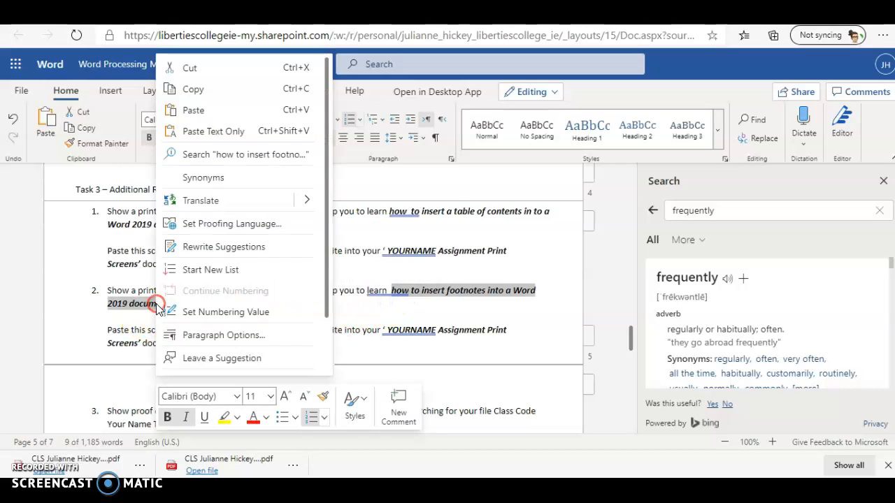
left_click(209, 97)
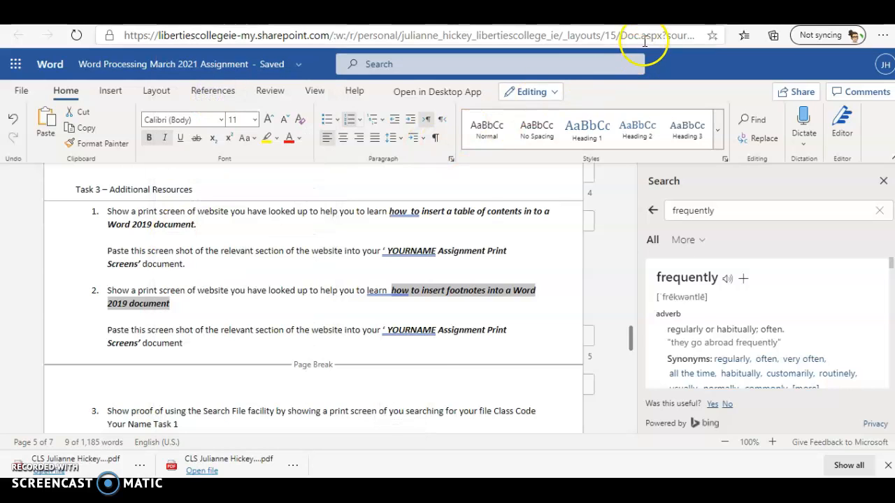
left_click(528, 13)
Google the pasted footnotes question and open 'Insert footnotes and endnotes - Word - Microsoft Support'
right_click(299, 245)
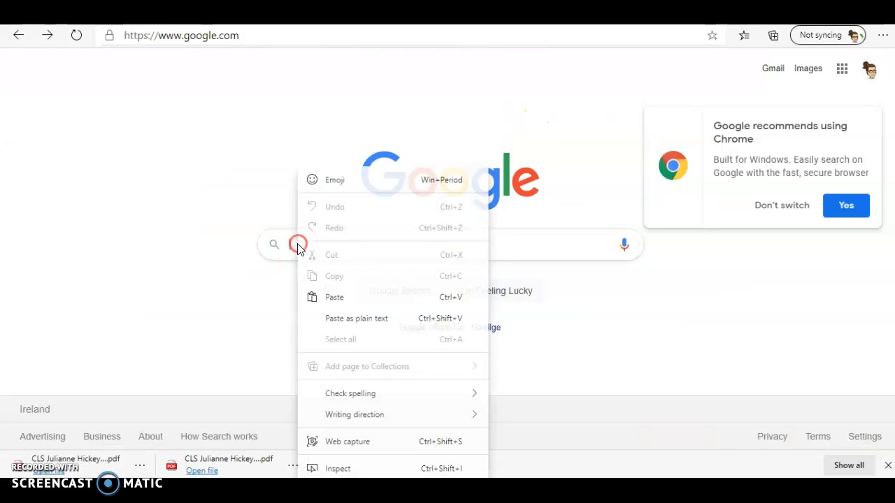
left_click(352, 302)
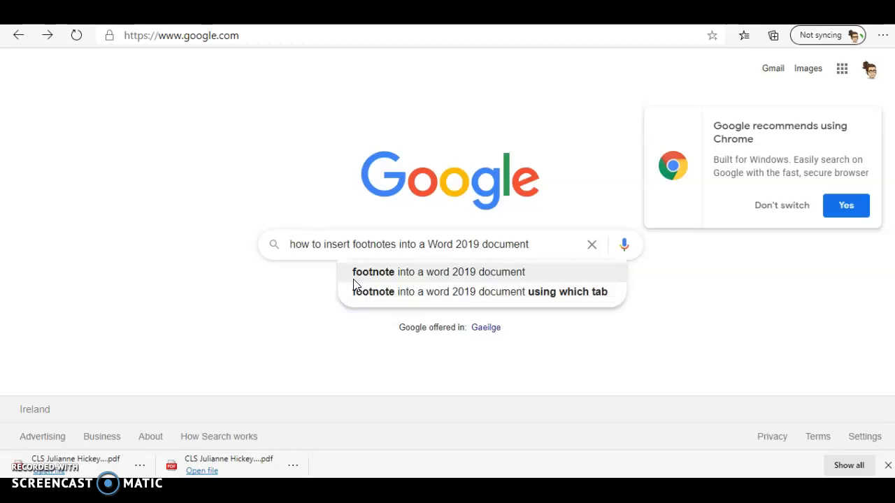
key("Return")
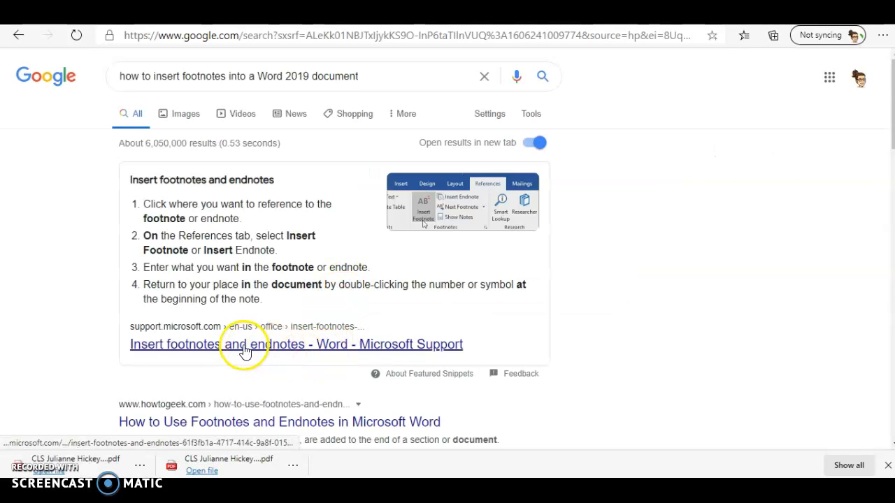
left_click(254, 352)
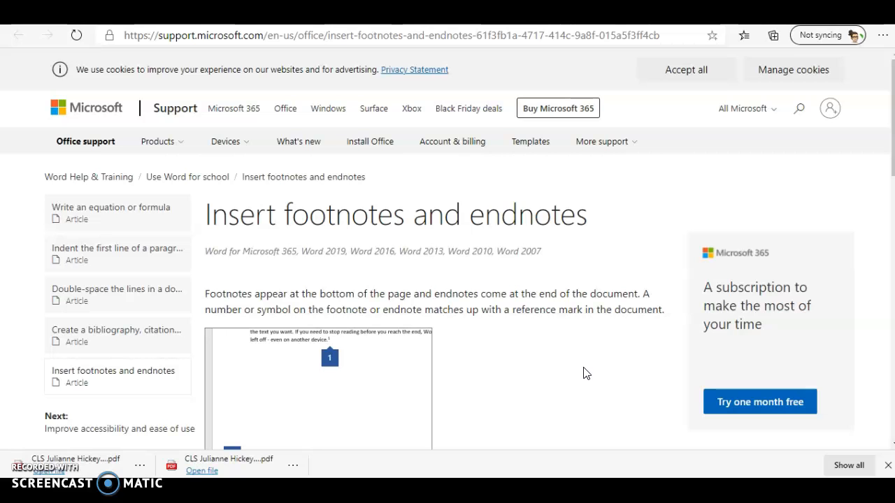
Paste the footnotes article screenshot into the Print Screens document, then return to the assignment
key("ctrl+Tab")
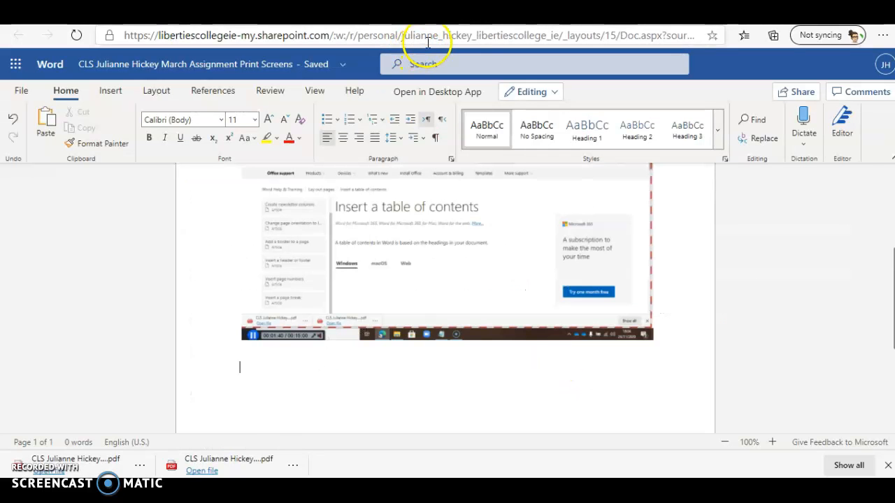
key("ctrl+v")
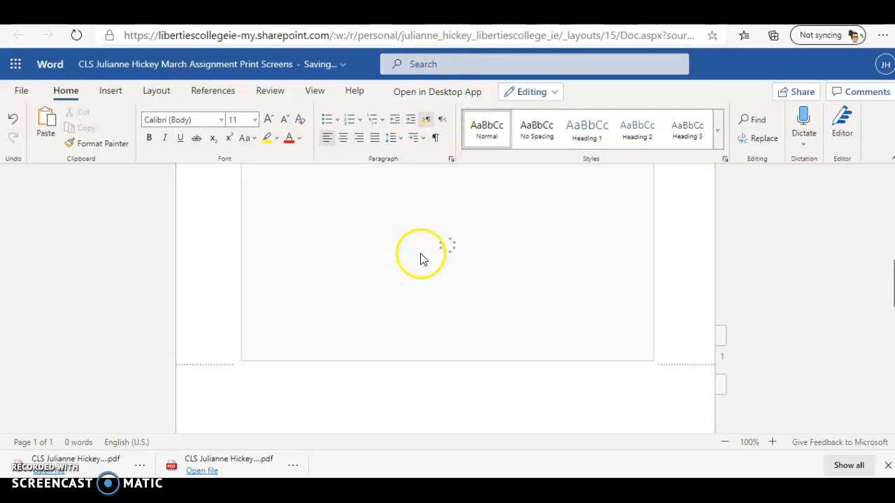
scroll(463, 377, "up", 3)
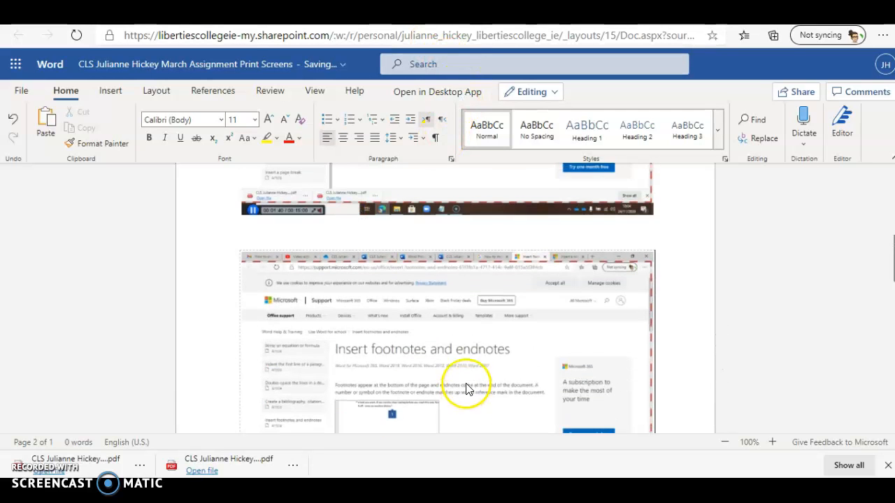
scroll(463, 363, "down", 3)
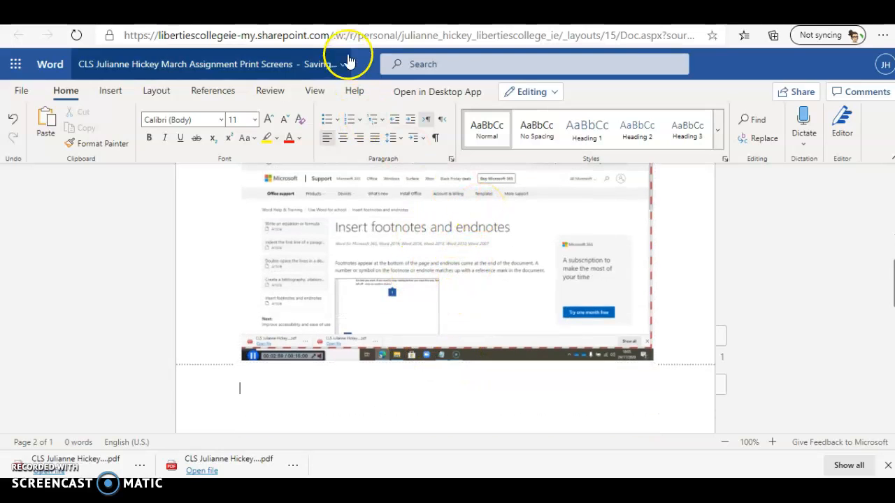
left_click(388, 14)
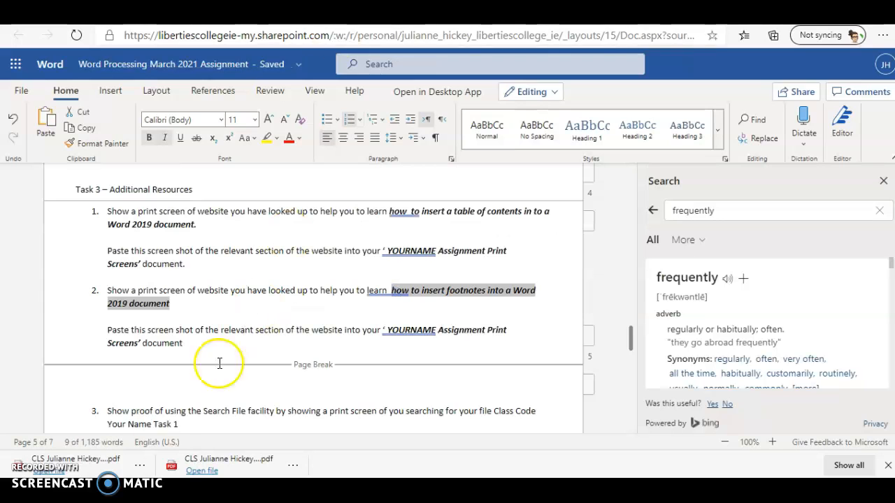
Scroll through assignment tasks 3 and 4, then go to the OneDrive March Assignment folder
scroll(213, 403, "down", 1)
left_click(203, 386)
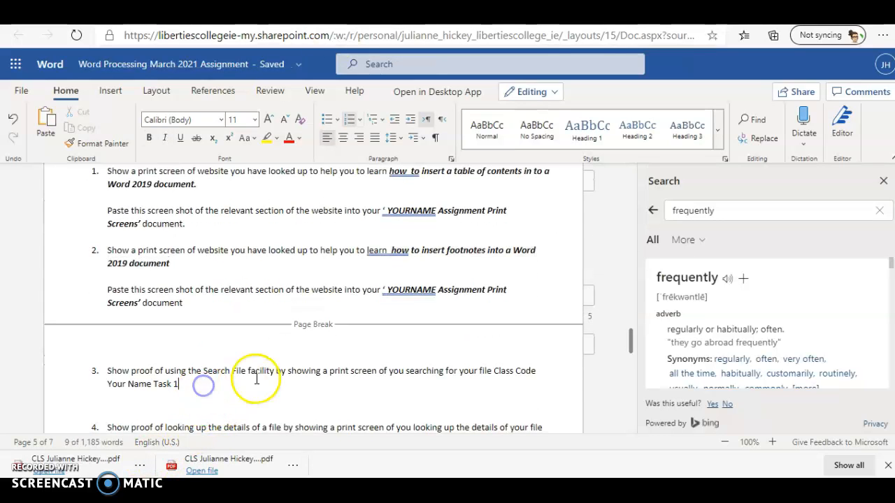
scroll(231, 383, "down", 2)
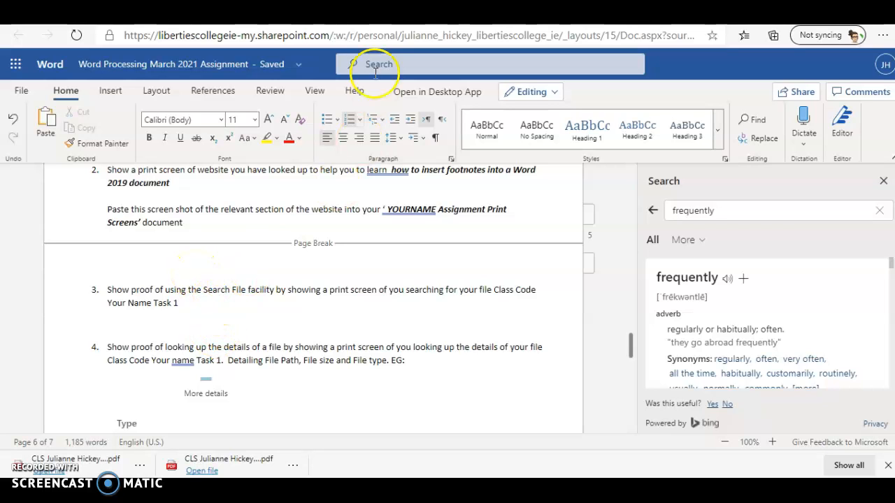
left_click(221, 17)
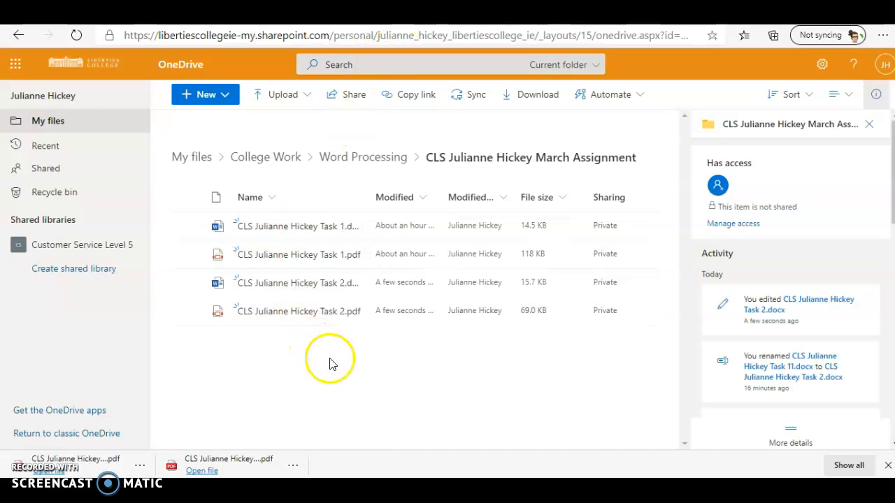
Search All files in OneDrive for the student's Task 1 file and show the full results list
left_click(376, 67)
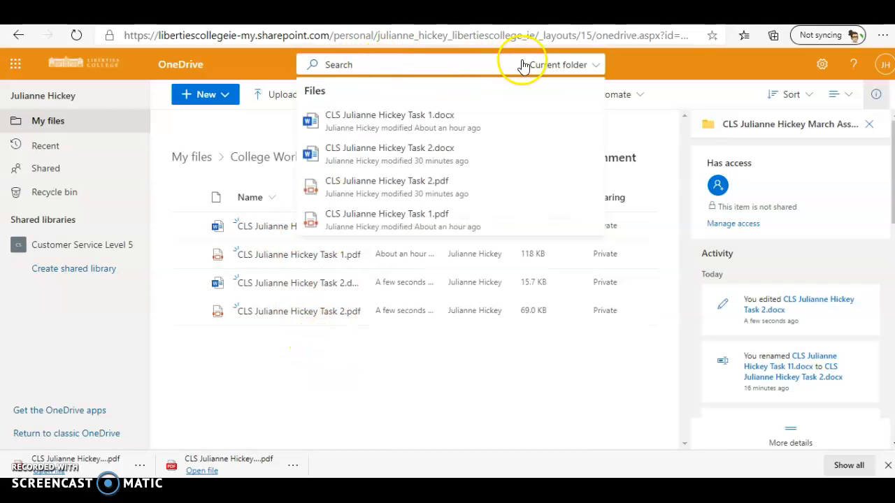
left_click(595, 67)
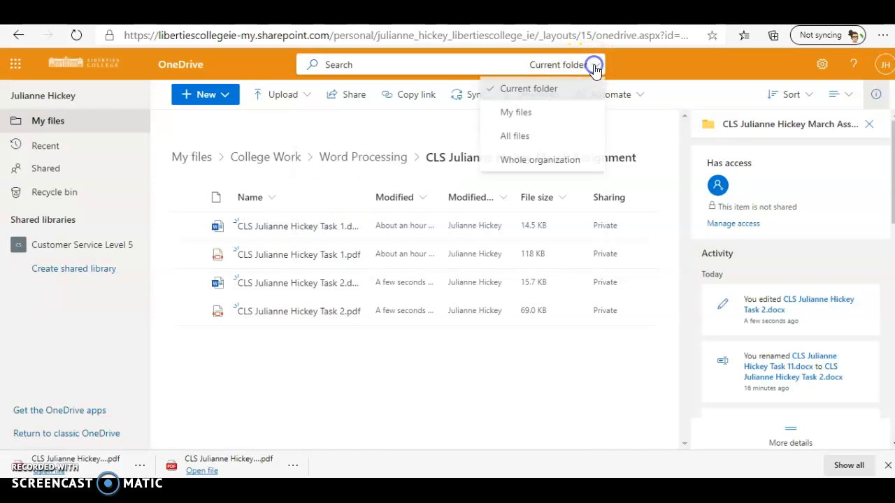
left_click(519, 139)
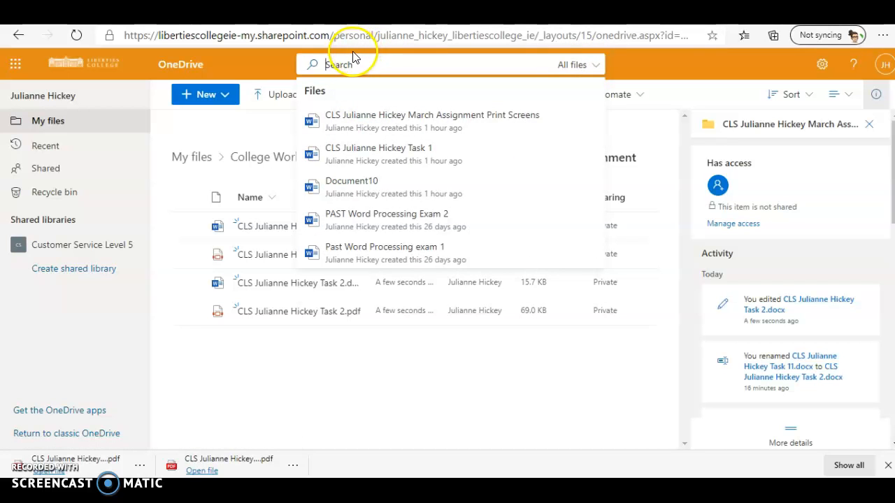
type("cl")
type("ls")
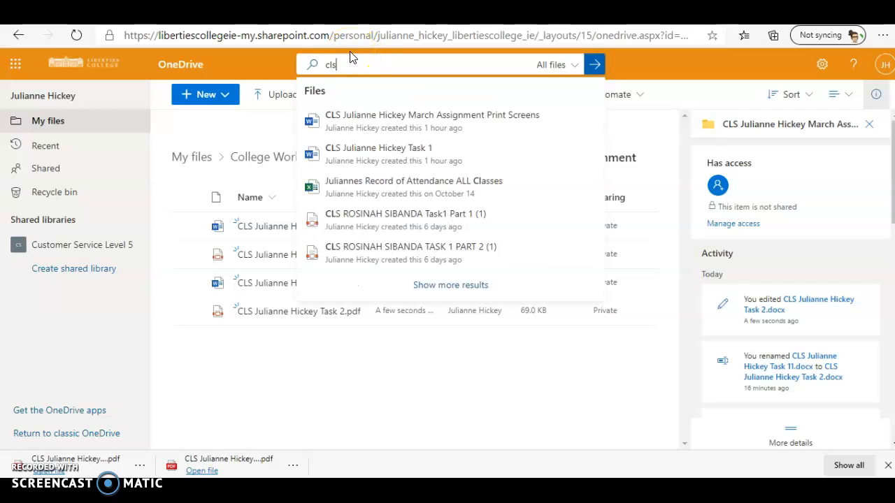
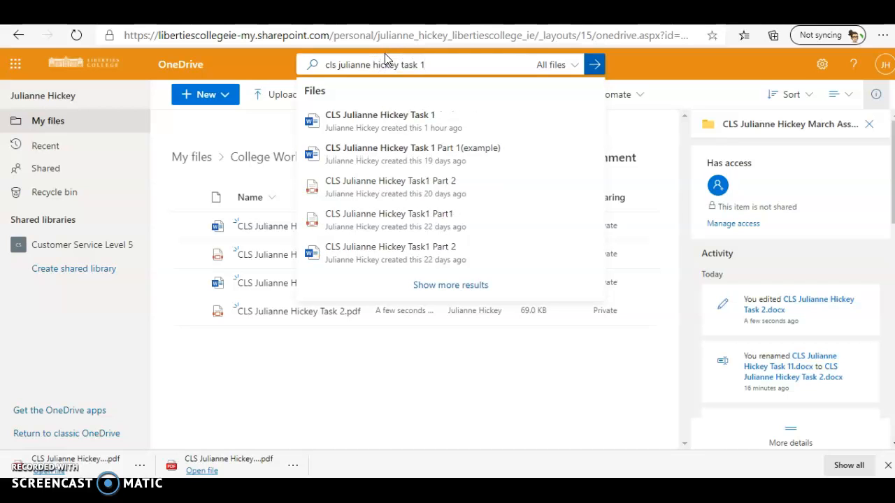
left_click(598, 65)
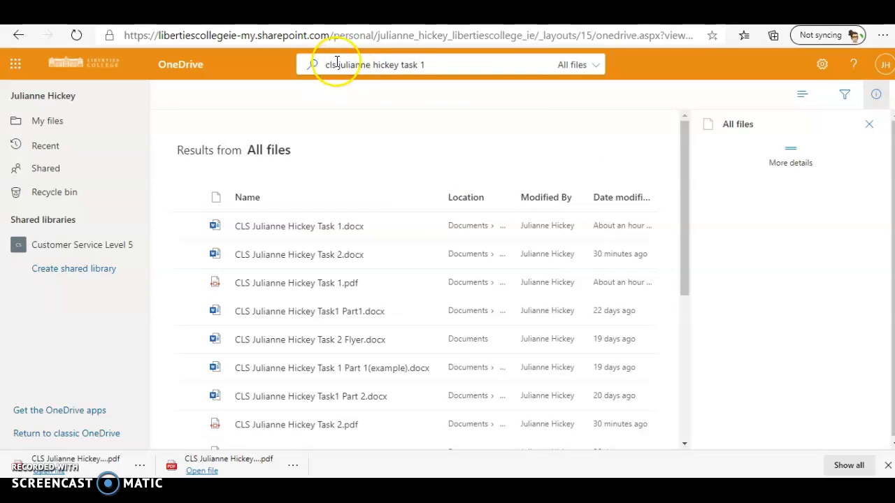
left_click(444, 66)
left_click(576, 181)
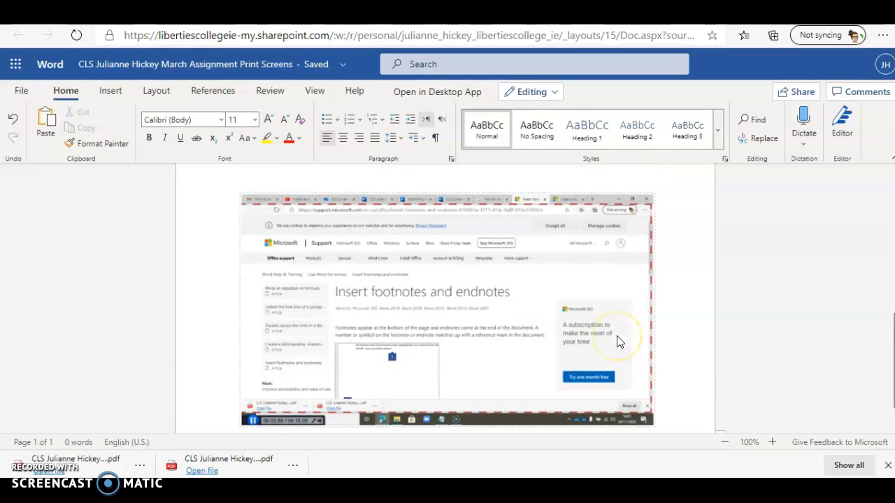
Paste the OneDrive search-results screenshot onto a new line in the Print Screens document
key("Return")
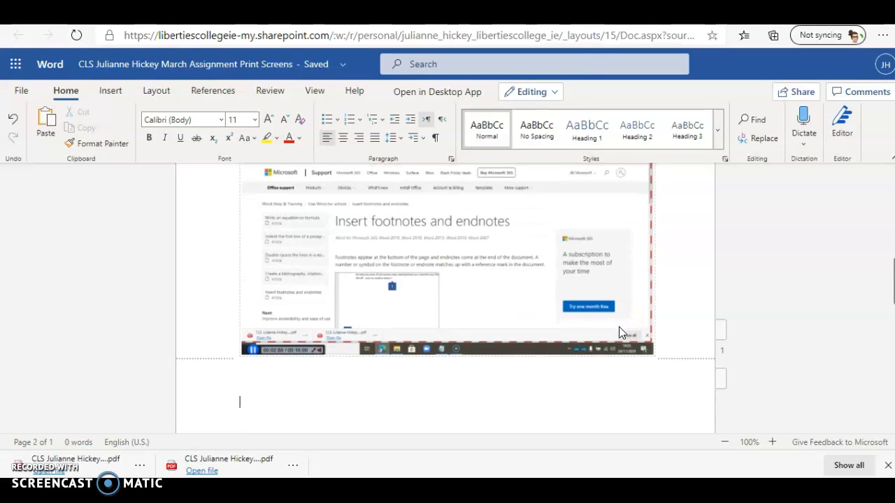
key("ctrl+v")
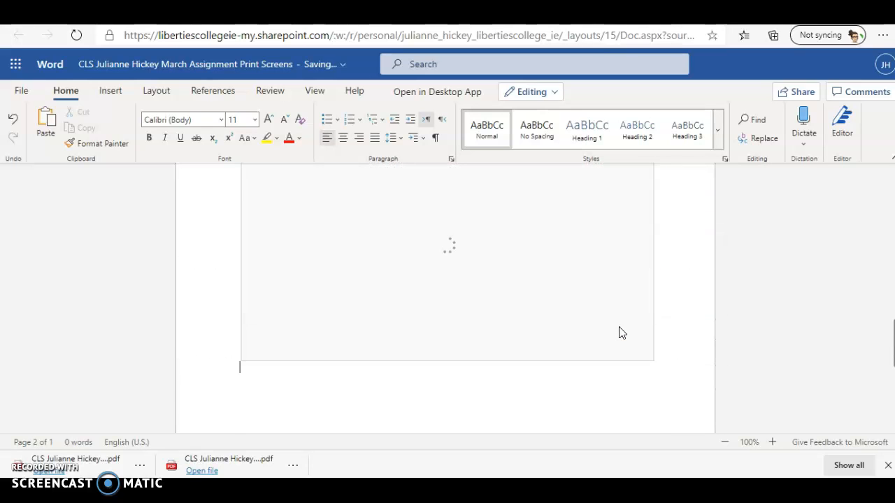
scroll(556, 401, "up", 1)
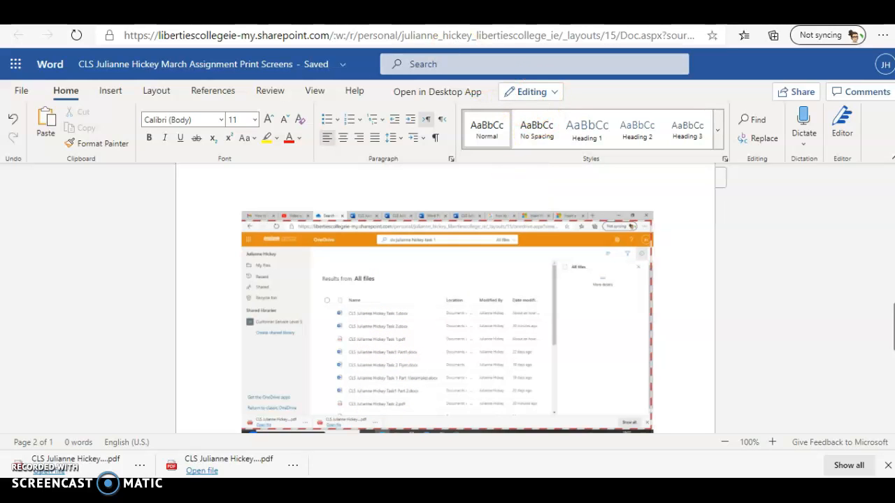
Review task 4's request for file path, size and type, then return to the OneDrive search results
left_click(276, 12)
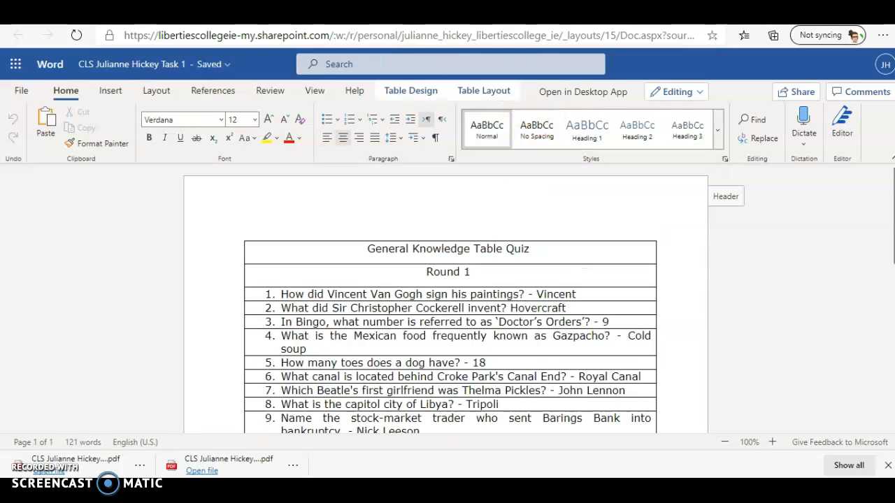
left_click(363, 12)
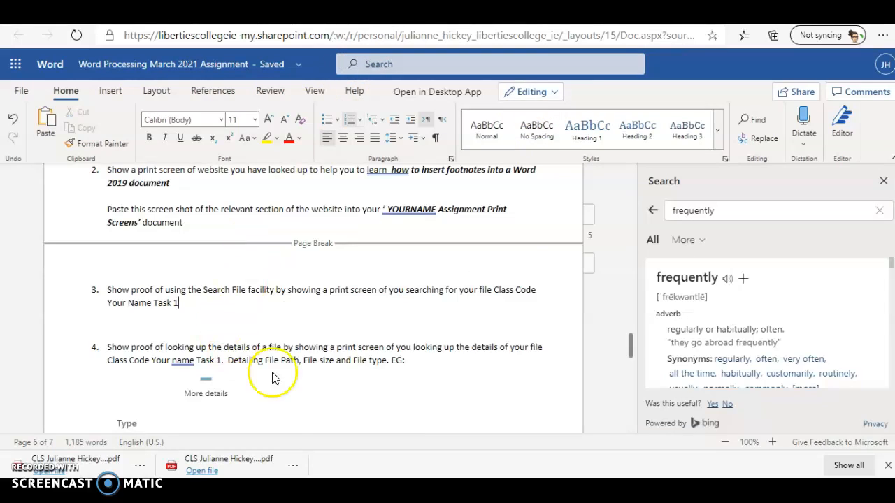
scroll(306, 366, "down", 1)
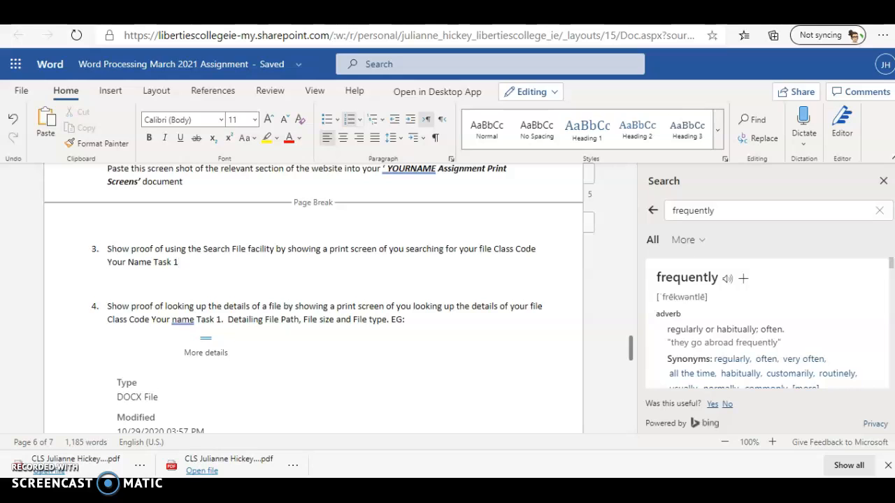
key("ctrl+Tab")
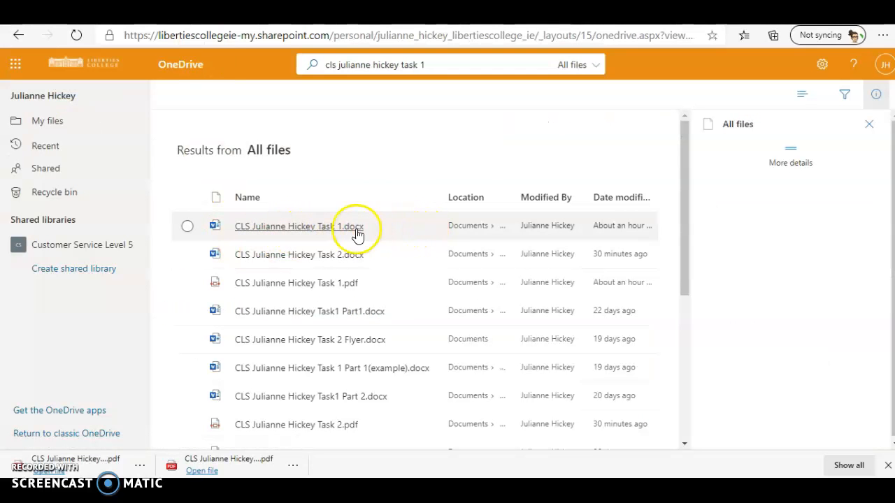
Select the Task 1 .docx file and scroll its details pane to show type DOCX, path and 14.5 KB size
left_click(402, 233)
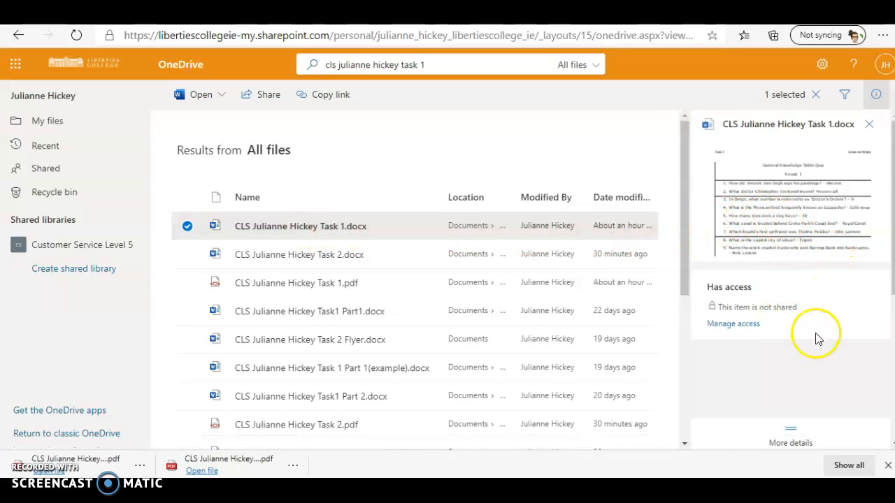
scroll(818, 340, "down", 2)
scroll(804, 339, "down", 1)
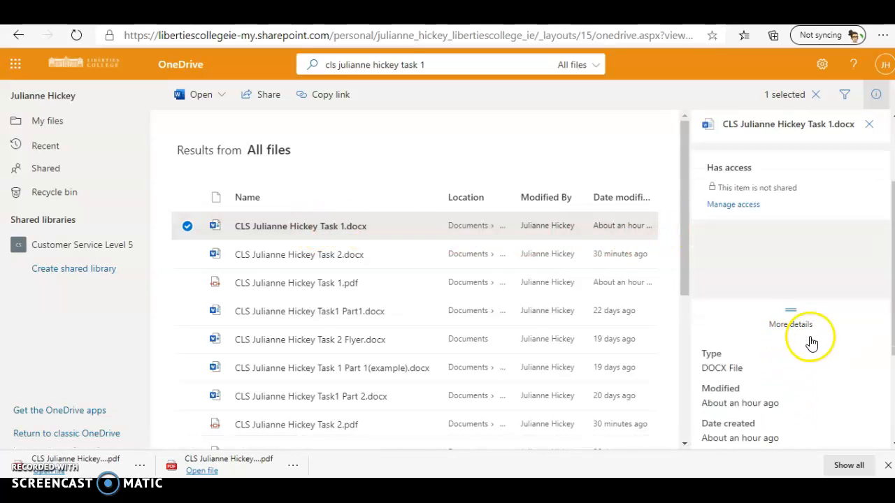
scroll(811, 342, "down", 2)
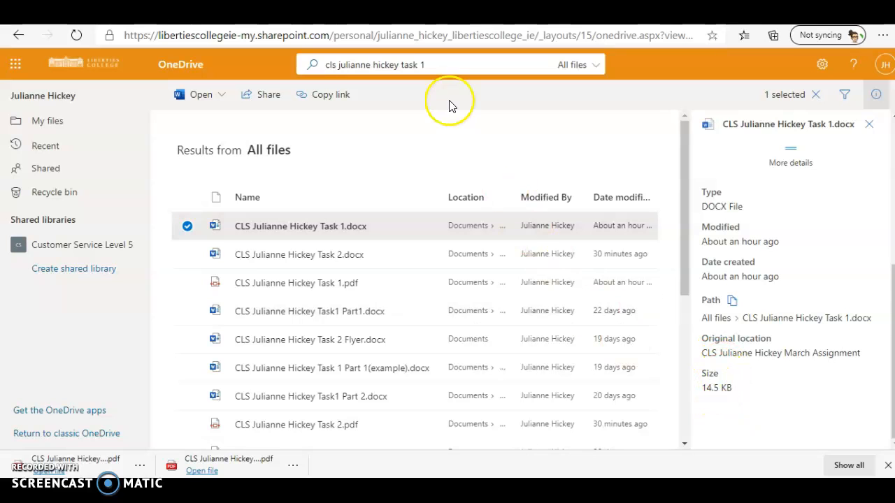
Paste the Task 1 file-details screenshot below the search screenshot in the Print Screens document
left_click(350, 15)
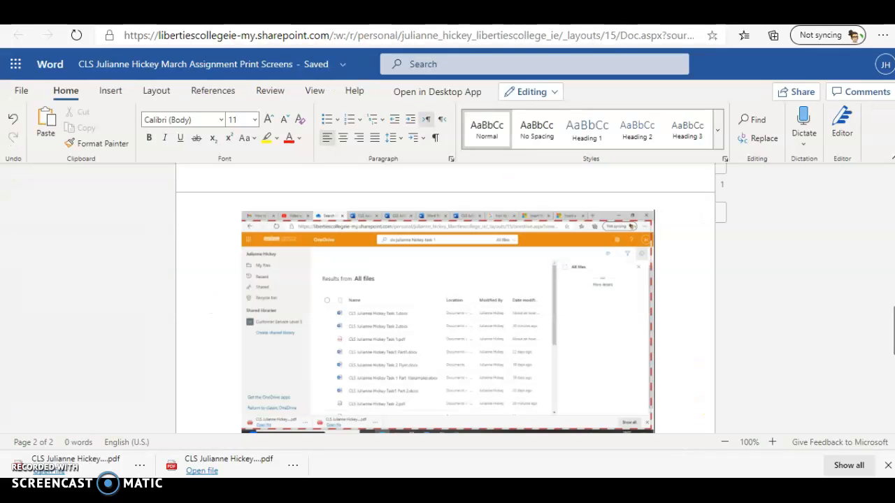
scroll(480, 248, "down", 2)
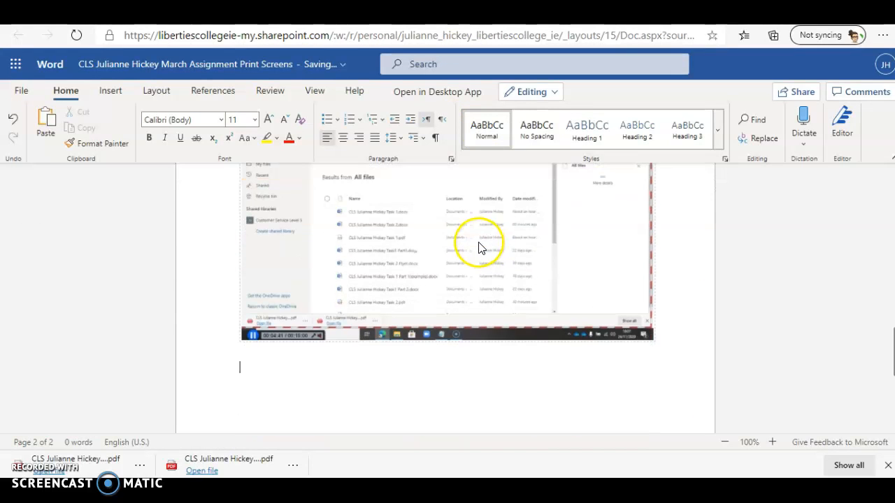
key("ctrl+v")
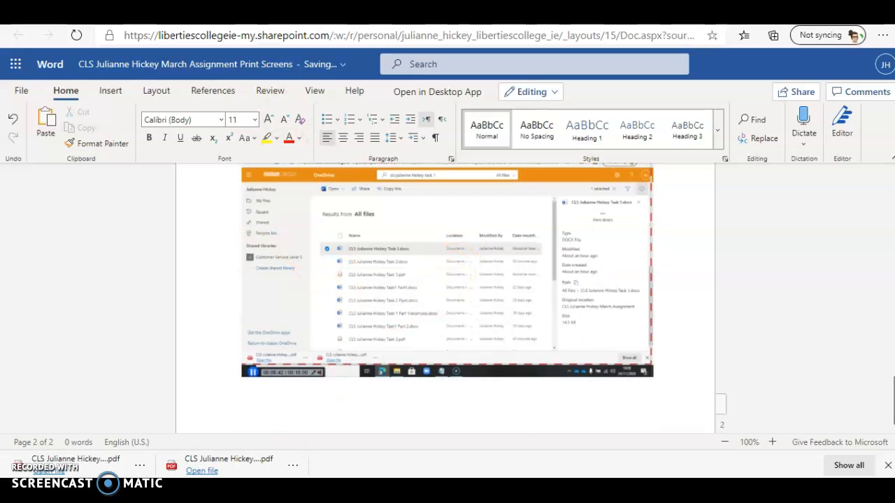
left_click(203, 14)
Open the March Assignment folder and show the Task 1 Word file's details: type, modified date, path and size
left_click(316, 362)
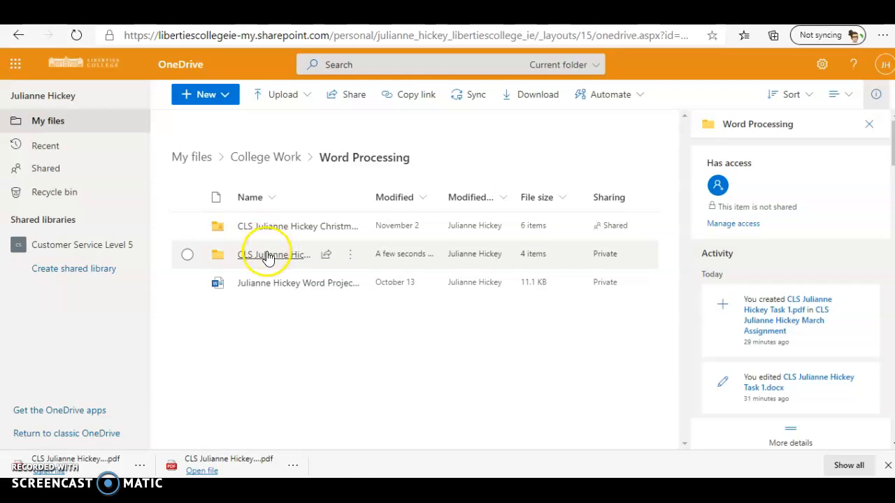
left_click(284, 255)
mouse_move(294, 256)
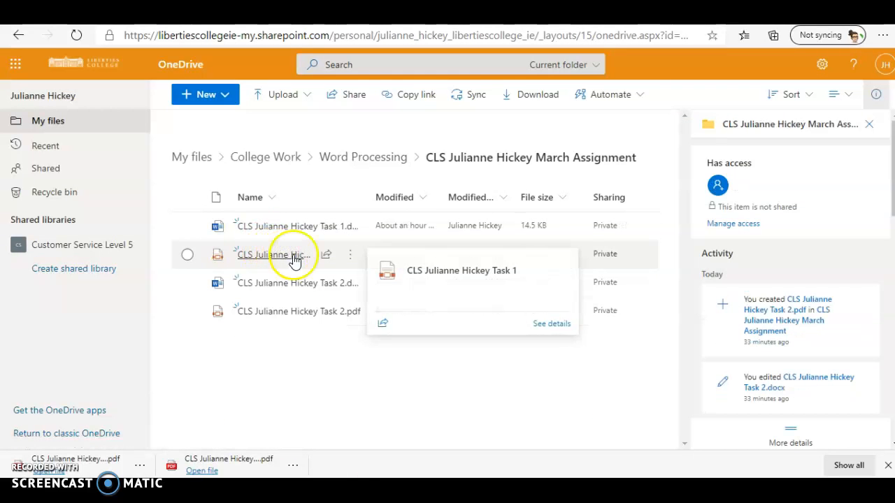
left_click(349, 229)
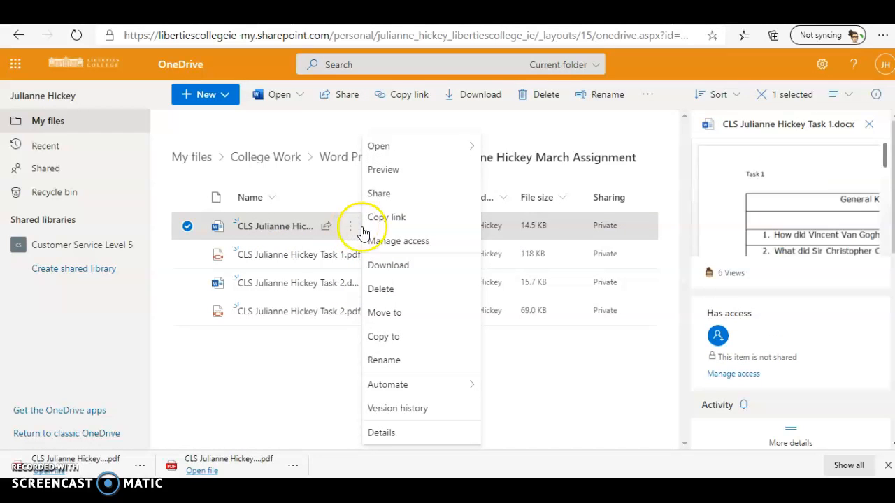
left_click(382, 434)
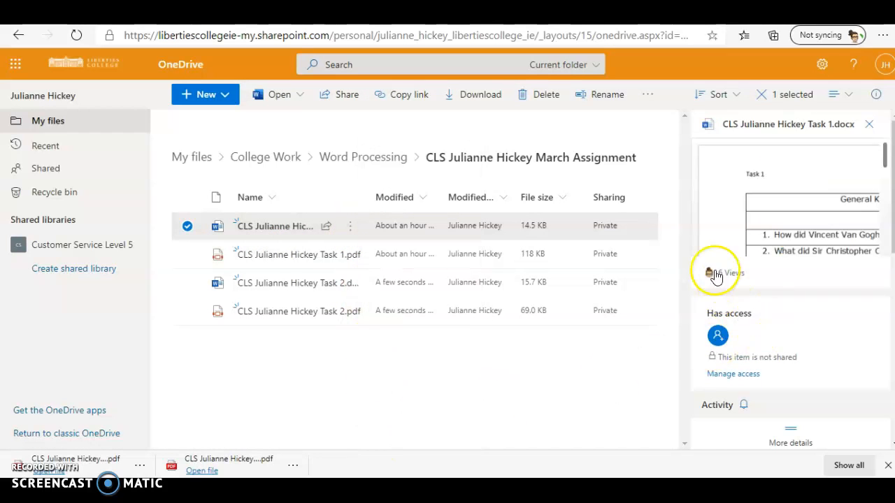
scroll(791, 295, "down", 5)
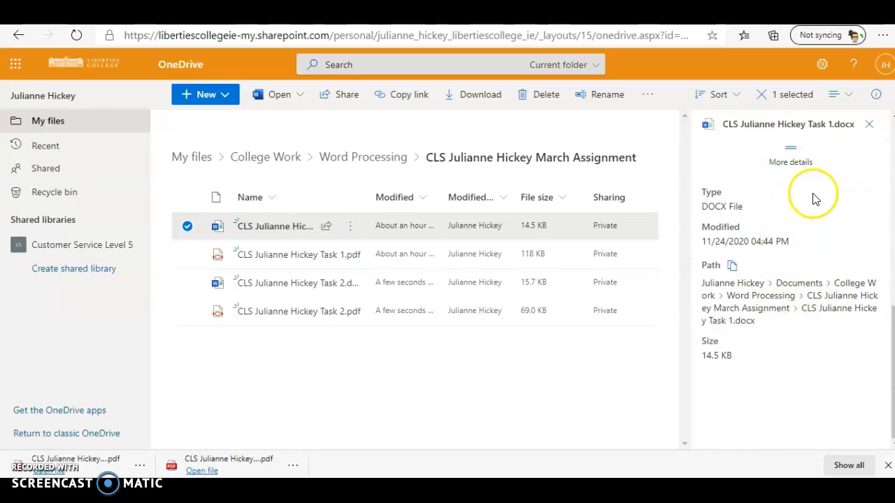
scroll(777, 251, "up", 3)
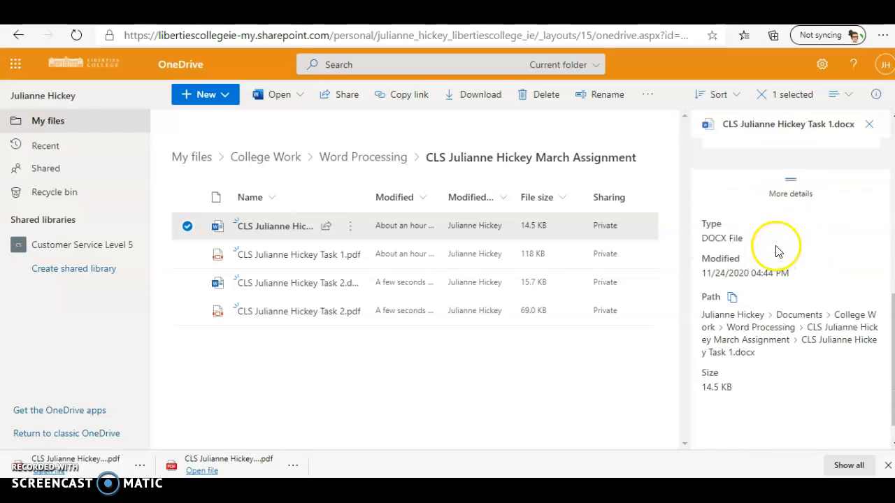
scroll(776, 246, "down", 2)
scroll(791, 251, "up", 2)
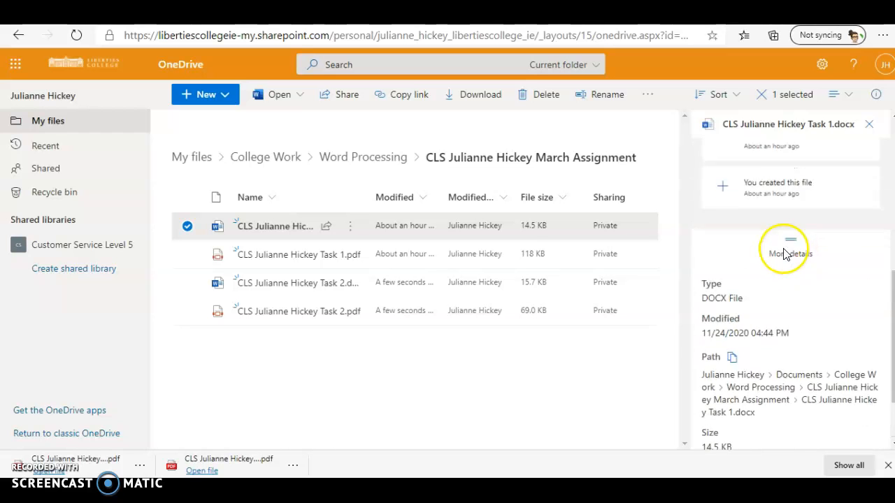
left_click_drag(893, 283, 894, 340)
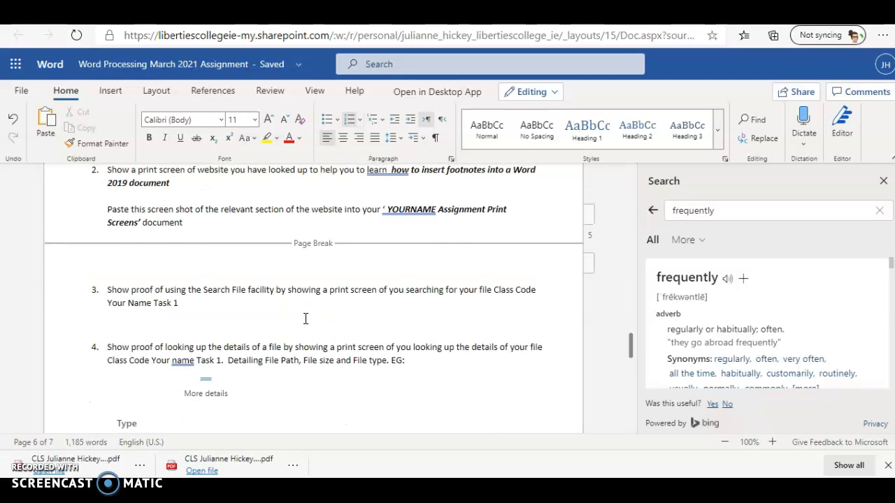
Download the Print Screens document as a PDF through File > Save As
scroll(304, 318, "down", 1)
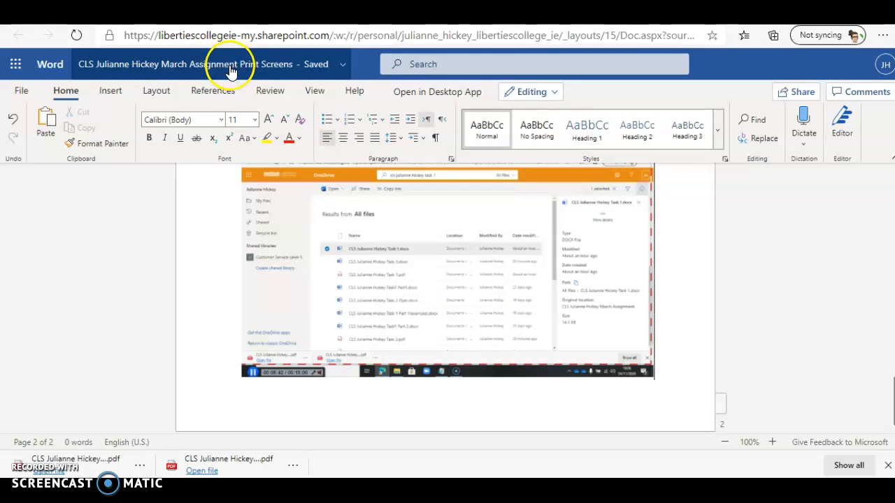
left_click(20, 92)
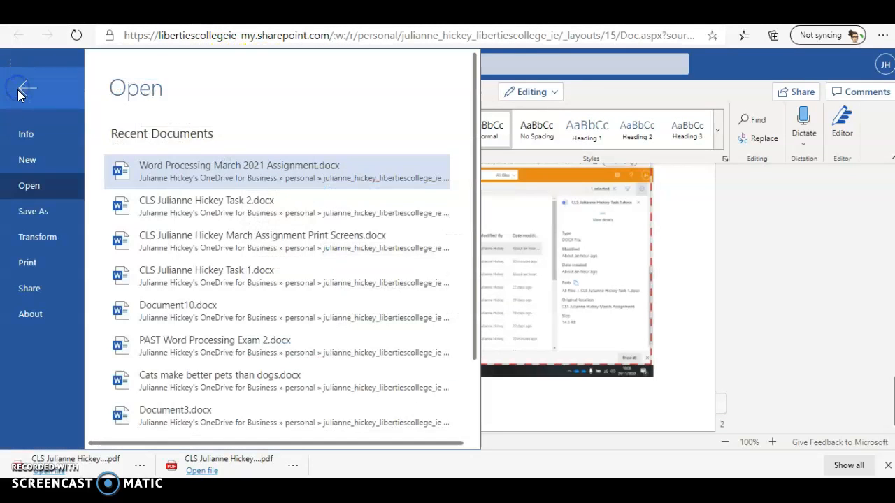
left_click(26, 210)
left_click(216, 280)
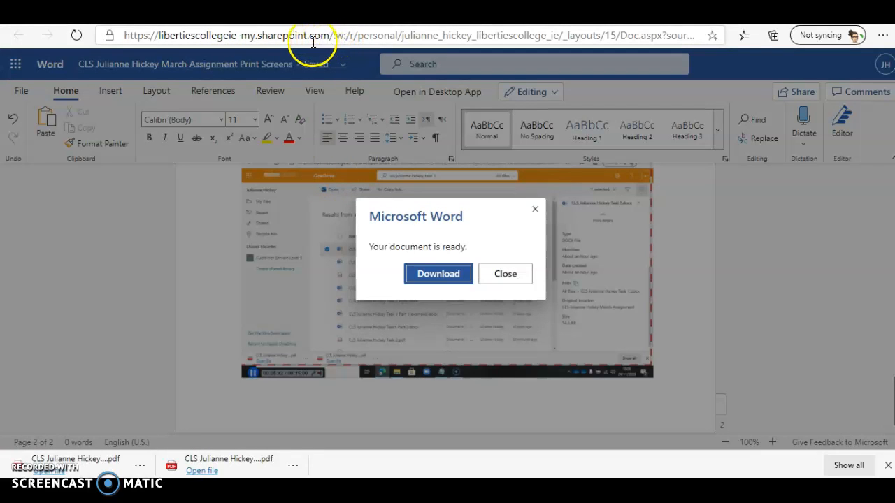
left_click(410, 272)
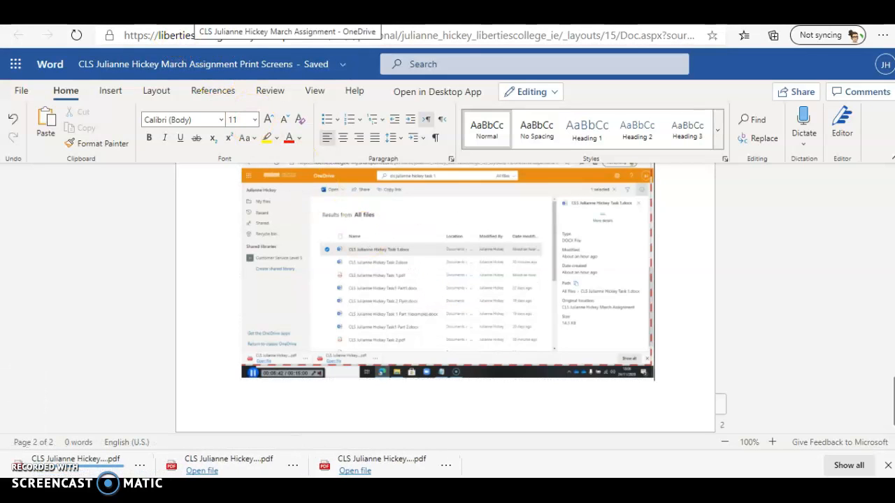
left_click(192, 14)
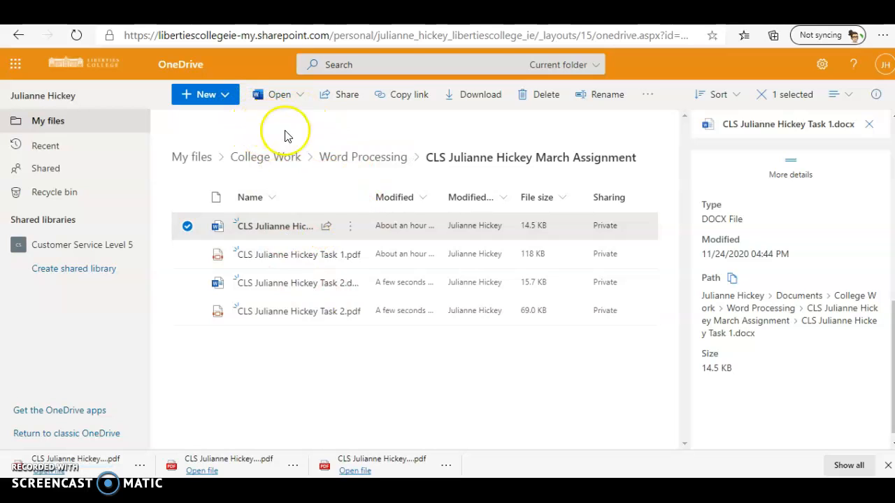
Upload the newest Print Screens PDF from Downloads into the March Assignment folder and widen the Name column
left_click(294, 365)
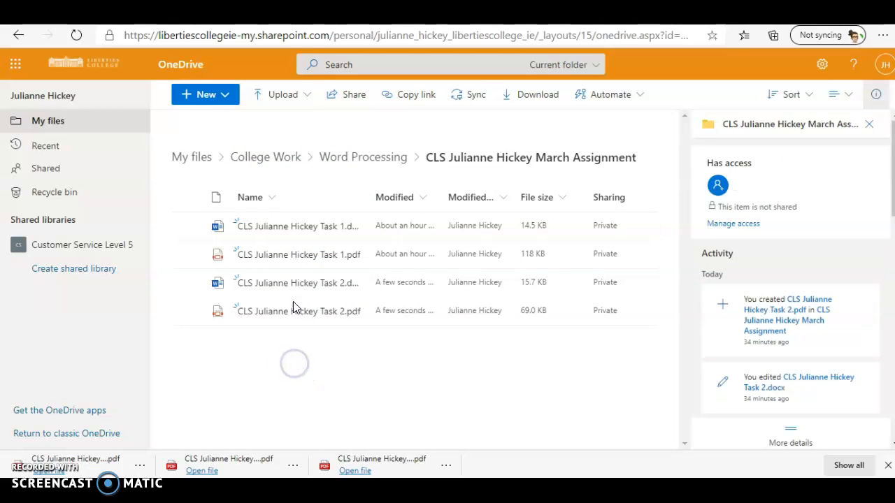
left_click(302, 95)
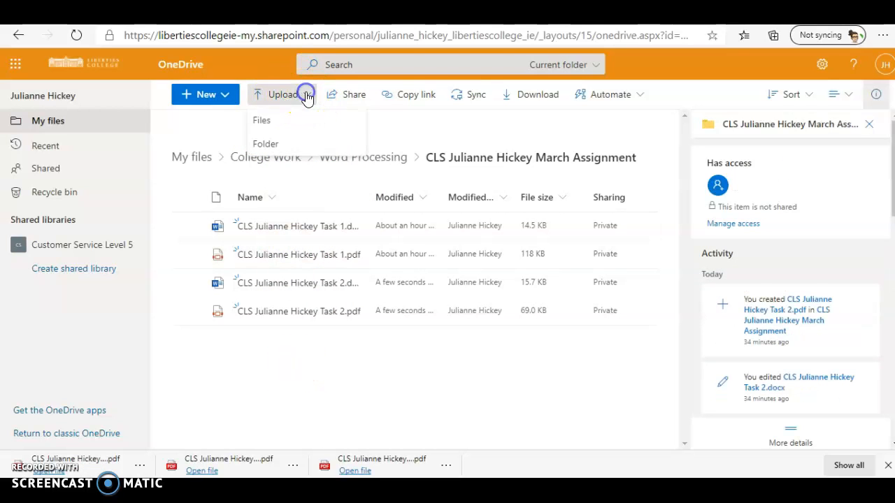
left_click(258, 119)
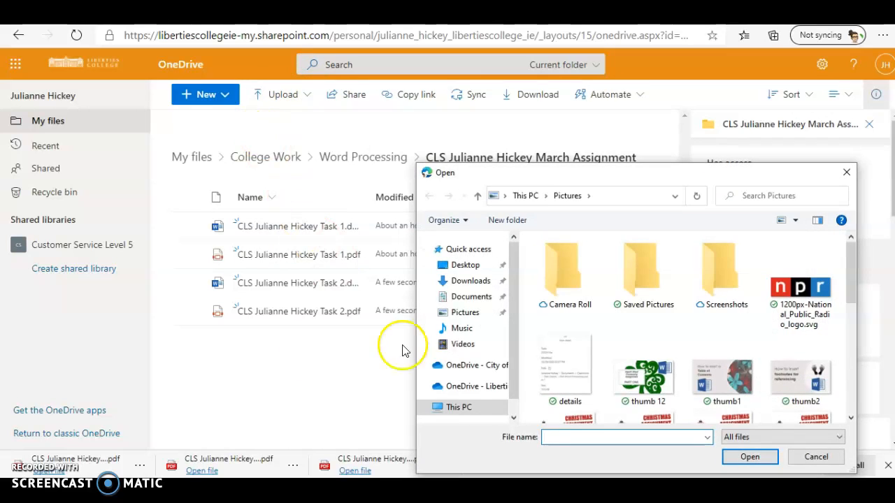
left_click(470, 281)
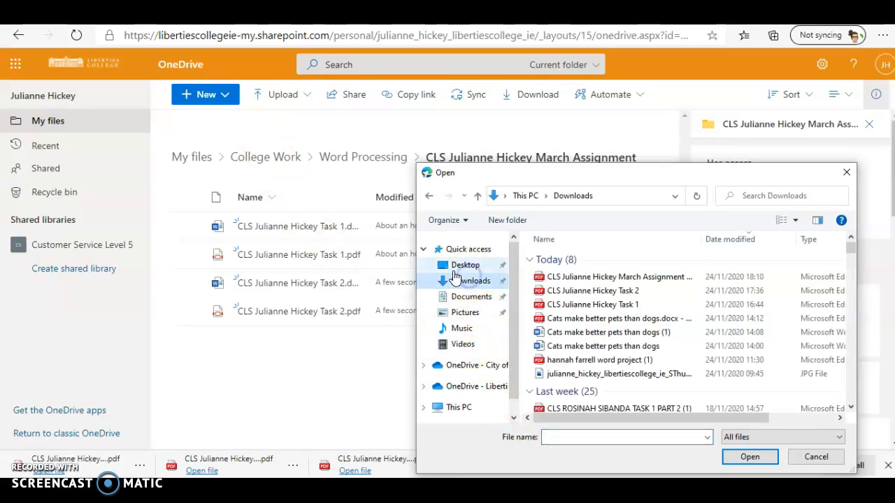
left_click(621, 278)
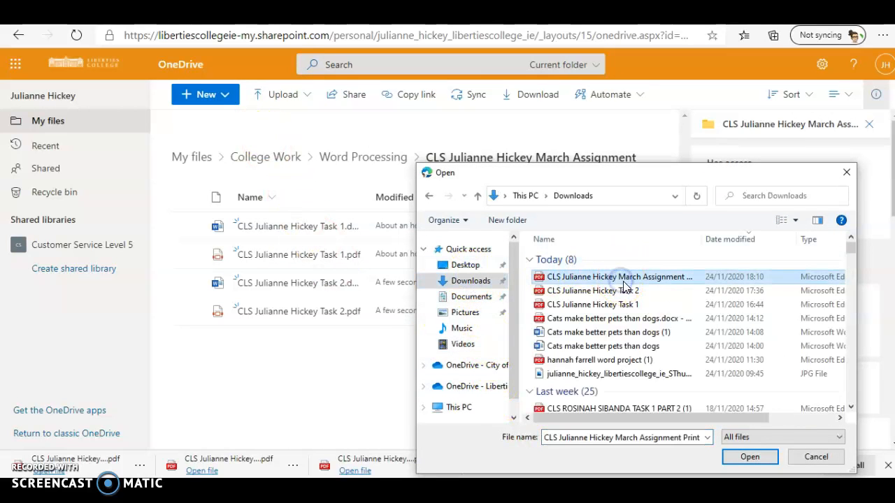
left_click(749, 457)
left_click_drag(371, 199, 477, 199)
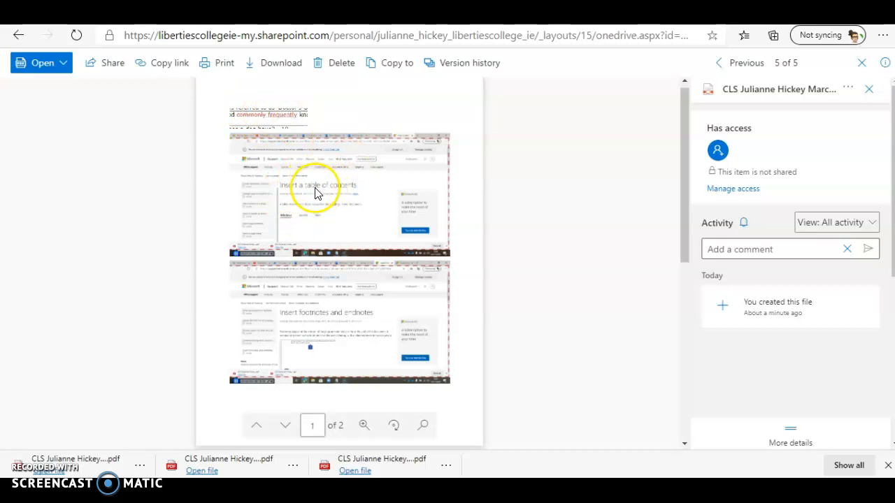
Scroll through both pages of the Print Screens PDF preview, then close it to the folder list
scroll(360, 359, "down", 6)
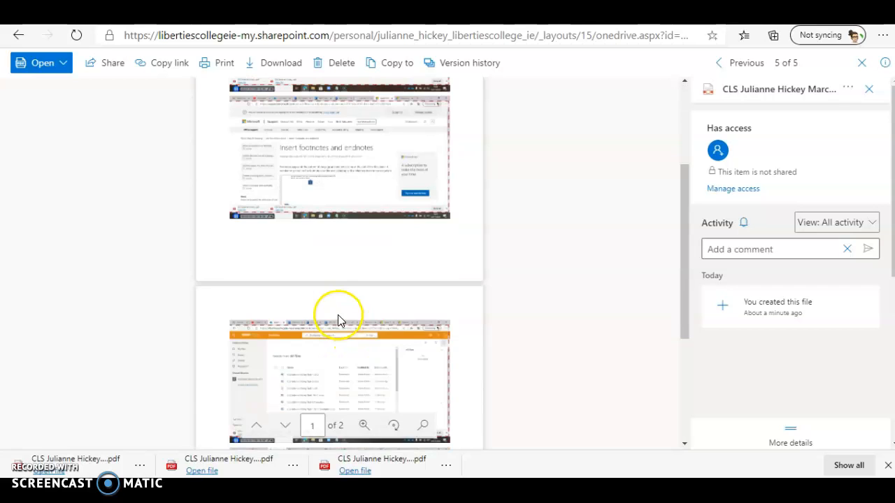
scroll(270, 274, "down", 1)
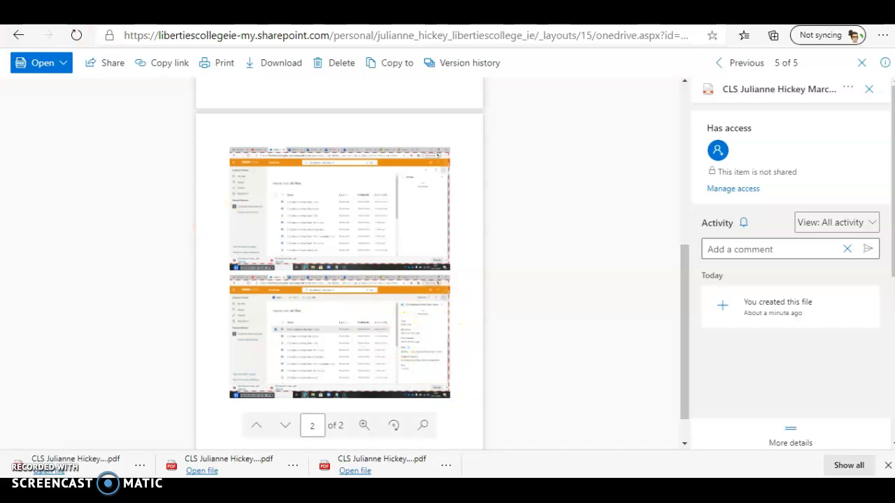
left_click(18, 35)
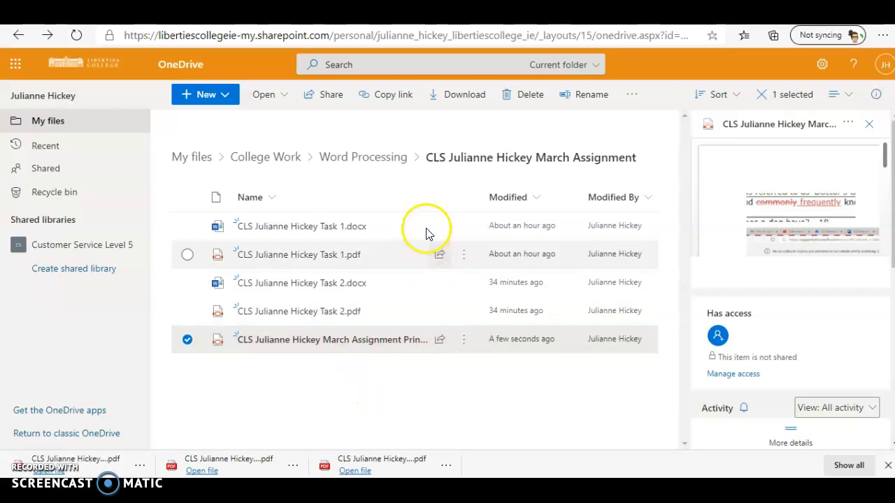
From the Word Processing folder, send an editable share link for March Assignment to the suggested recipient
left_click(341, 166)
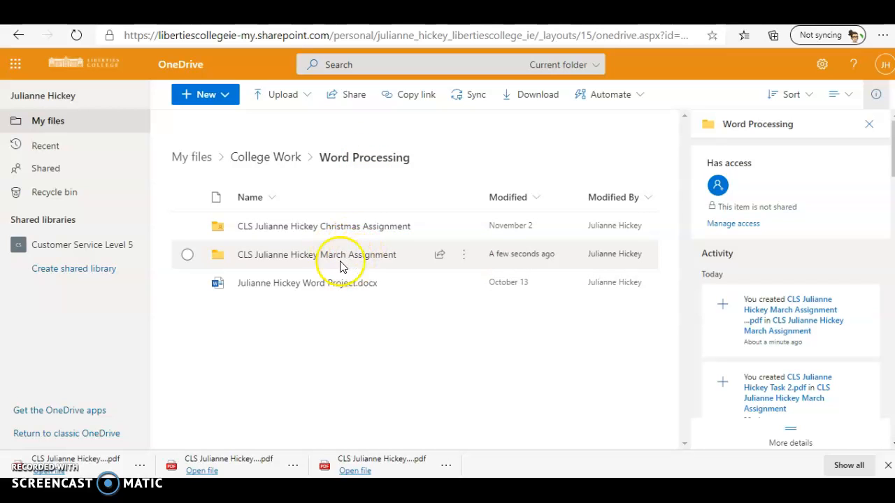
left_click(439, 258)
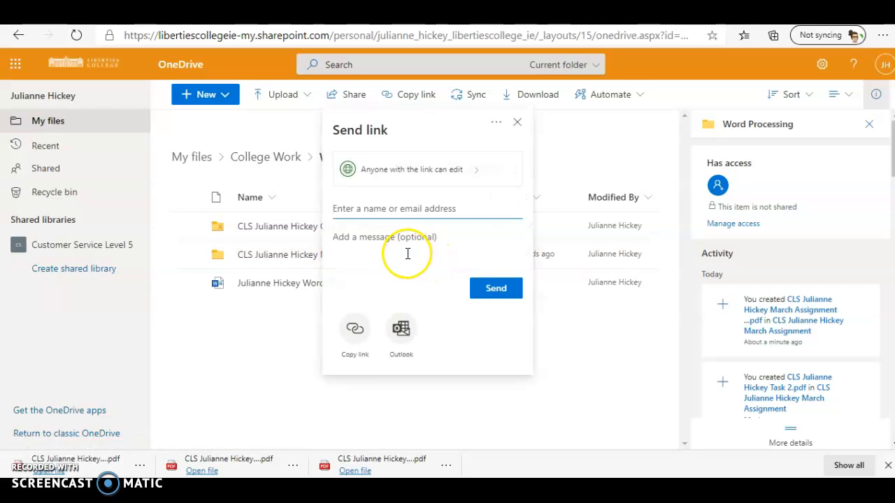
type("julianne")
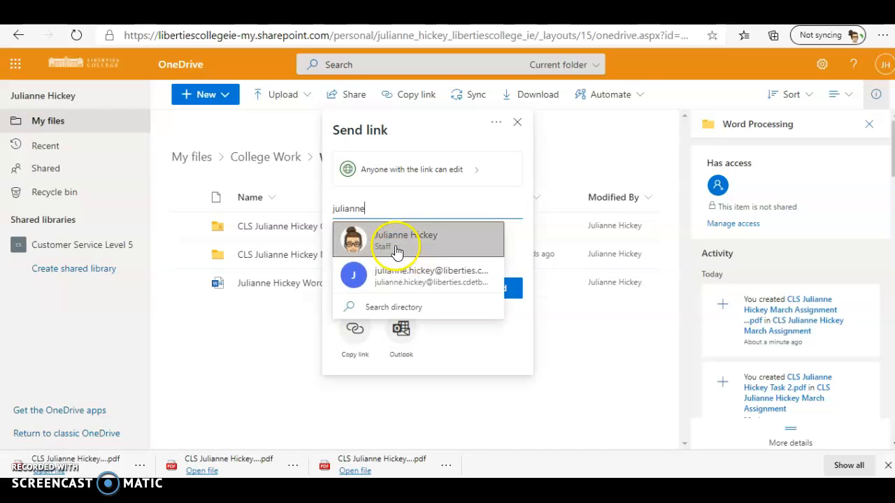
left_click(396, 250)
left_click(493, 315)
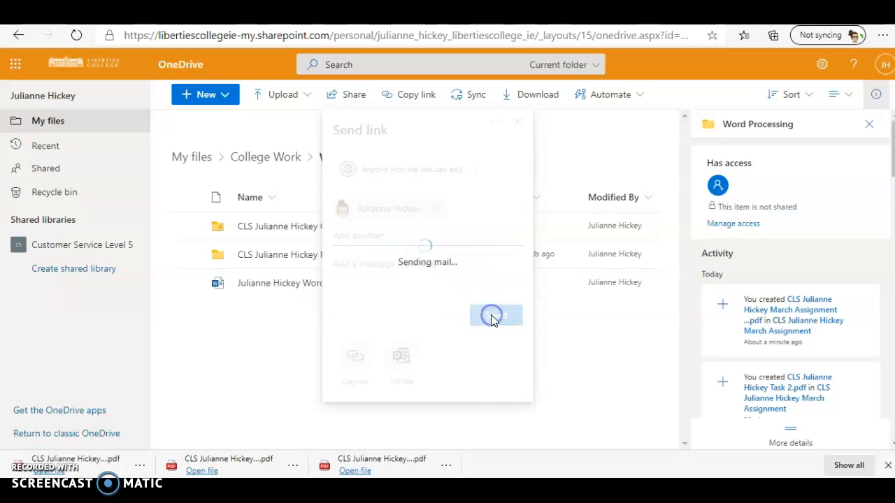